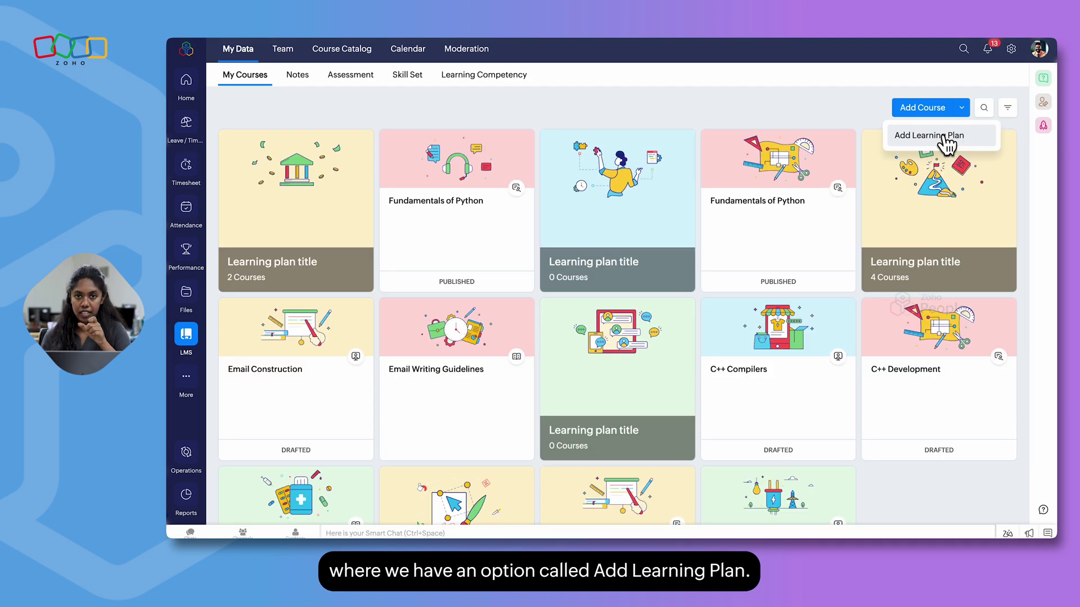
# Create a new learning plan and set its title to "Excel Certification".
pyautogui.click(935, 136)
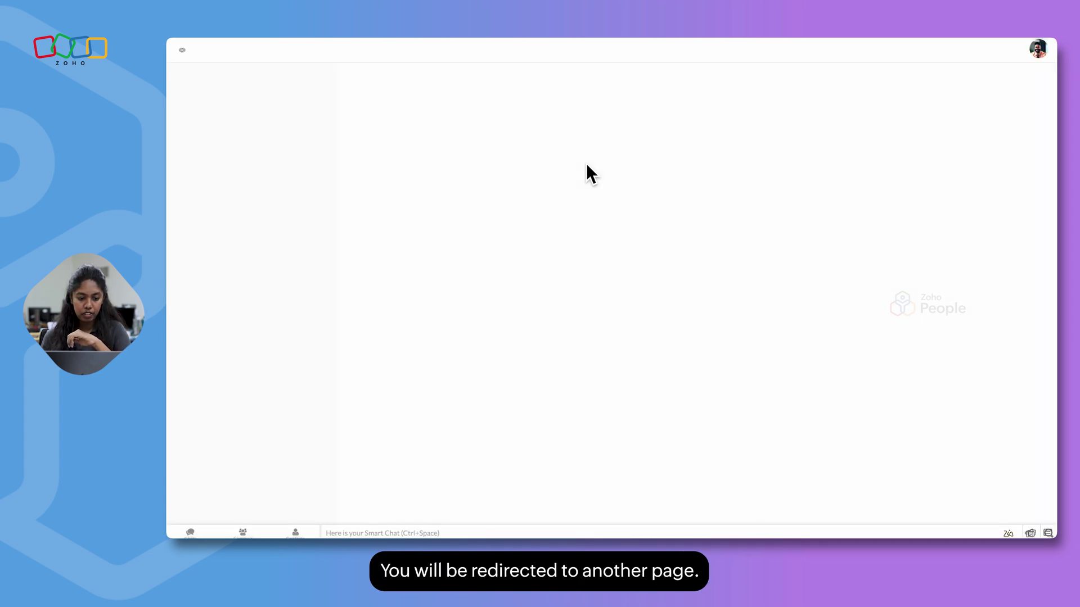
pyautogui.scroll(-2, 421, 248)
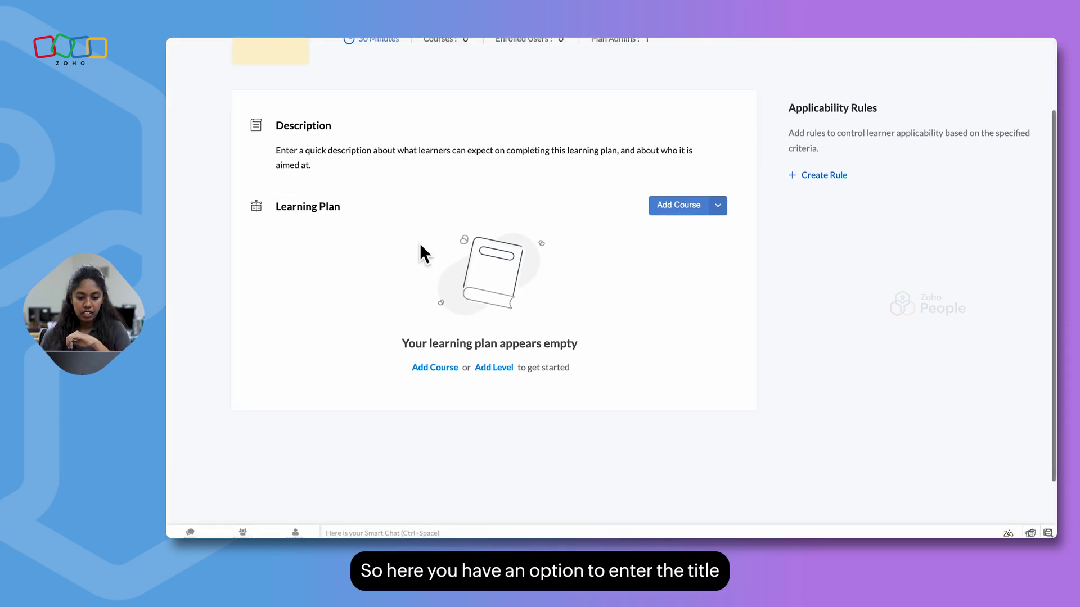
pyautogui.scroll(2, 421, 246)
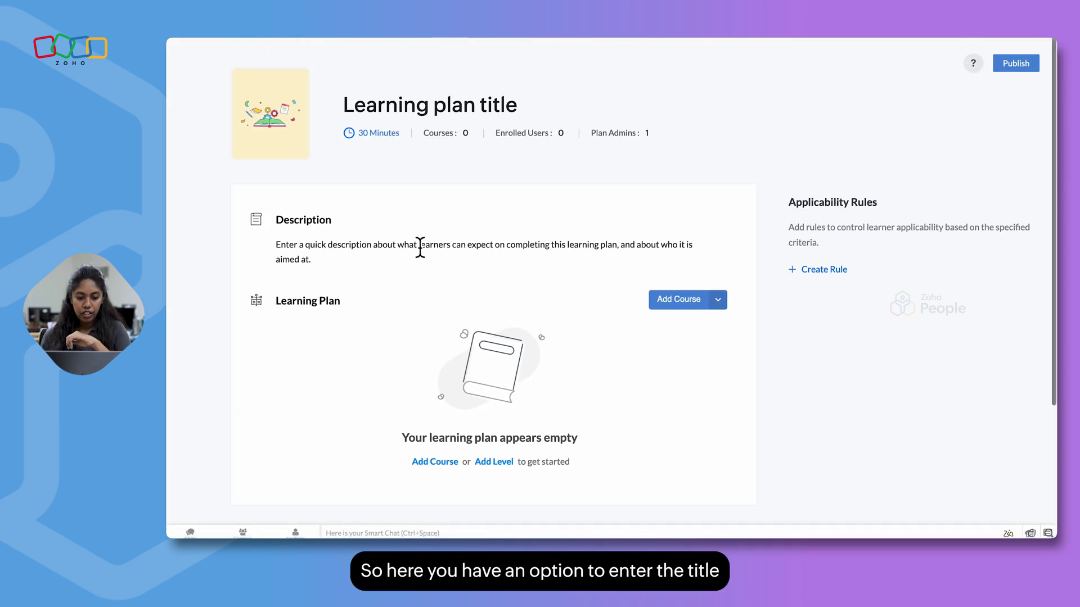
pyautogui.tripleClick(476, 108)
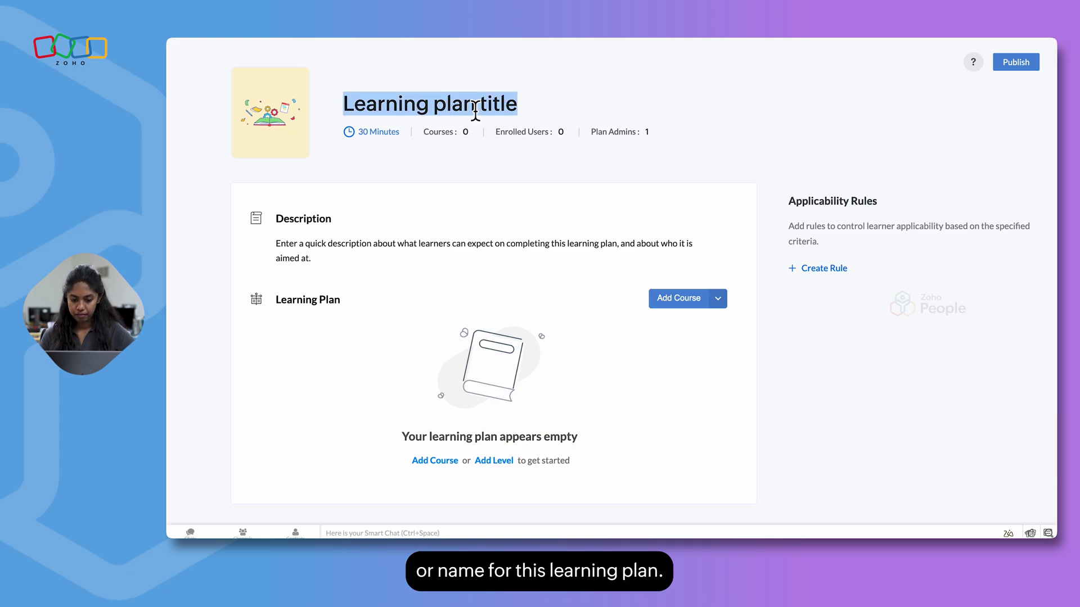
pyautogui.press('BackSpace')
pyautogui.write('Excel')
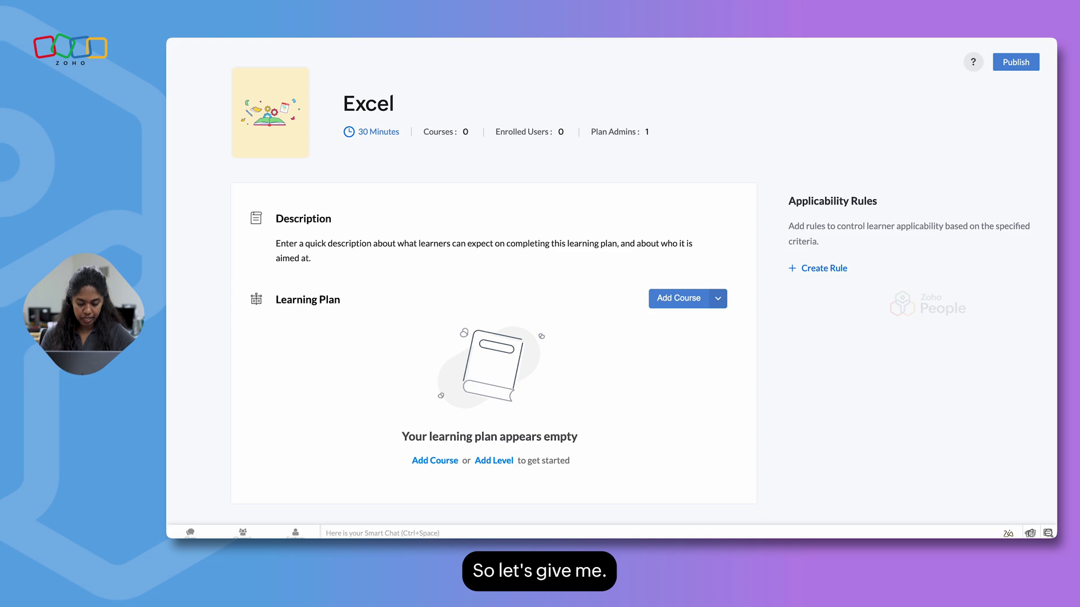
pyautogui.write(' Certifica')
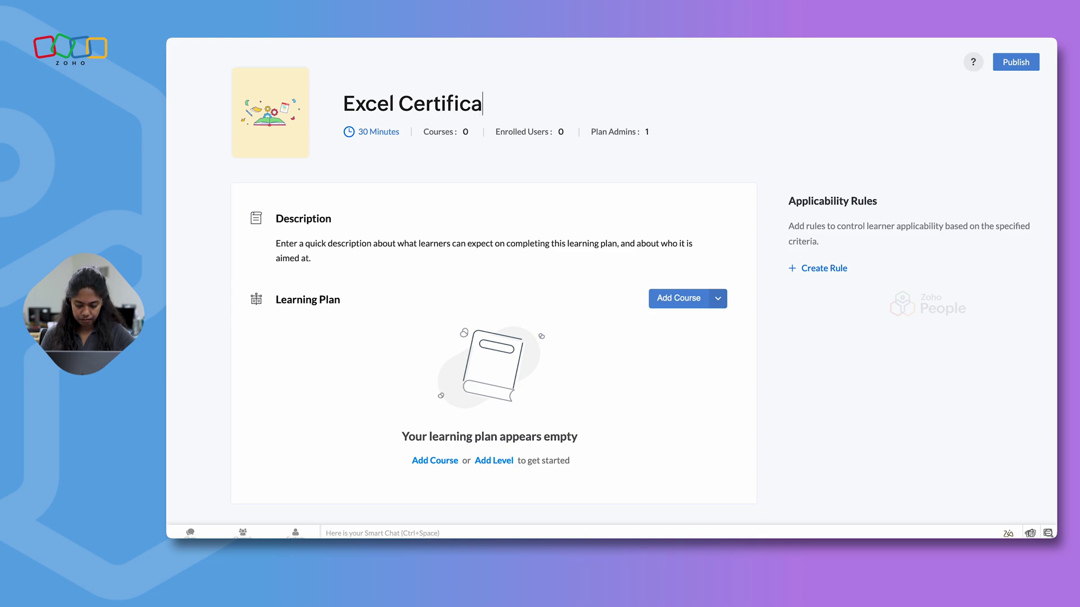
pyautogui.write('tion')
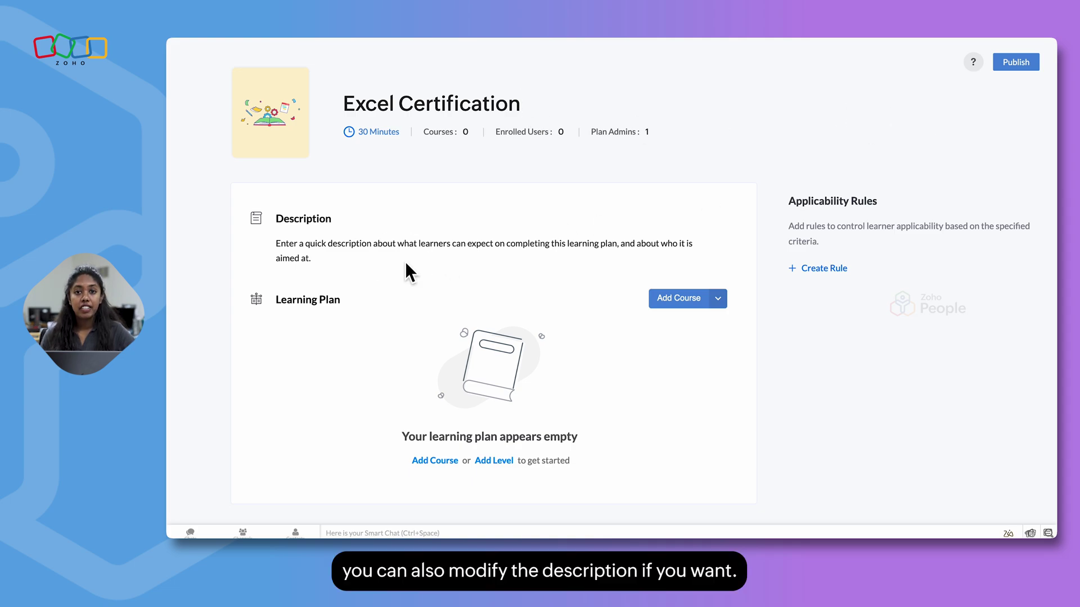
# Add the Mastering Excel Concepts course directly to the learning plan without assigning a level.
pyautogui.scroll(-1, 370, 336)
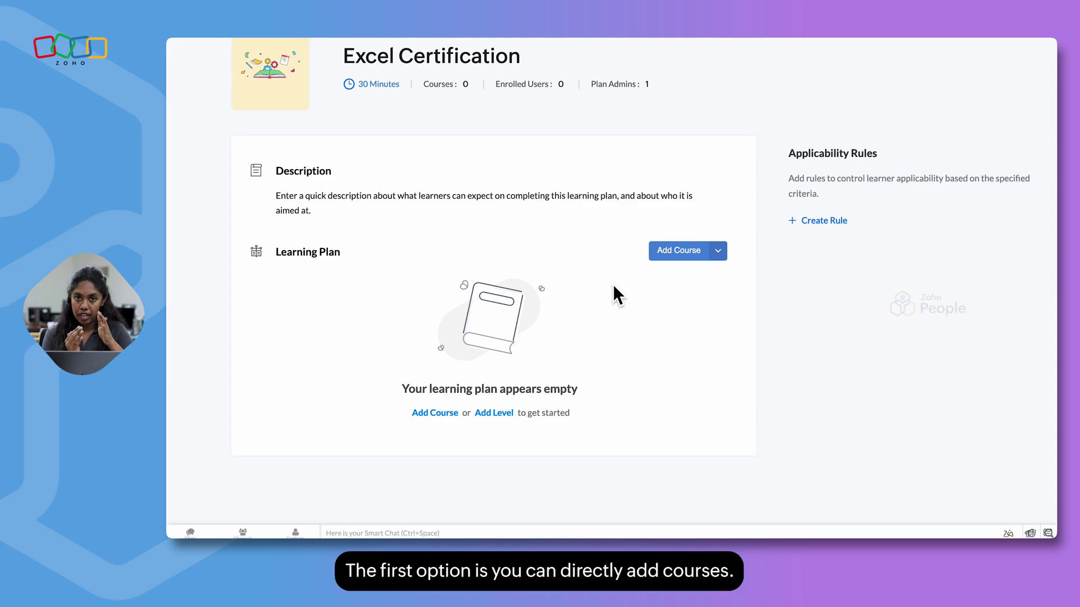
pyautogui.click(678, 261)
pyautogui.scroll(-1, 579, 366)
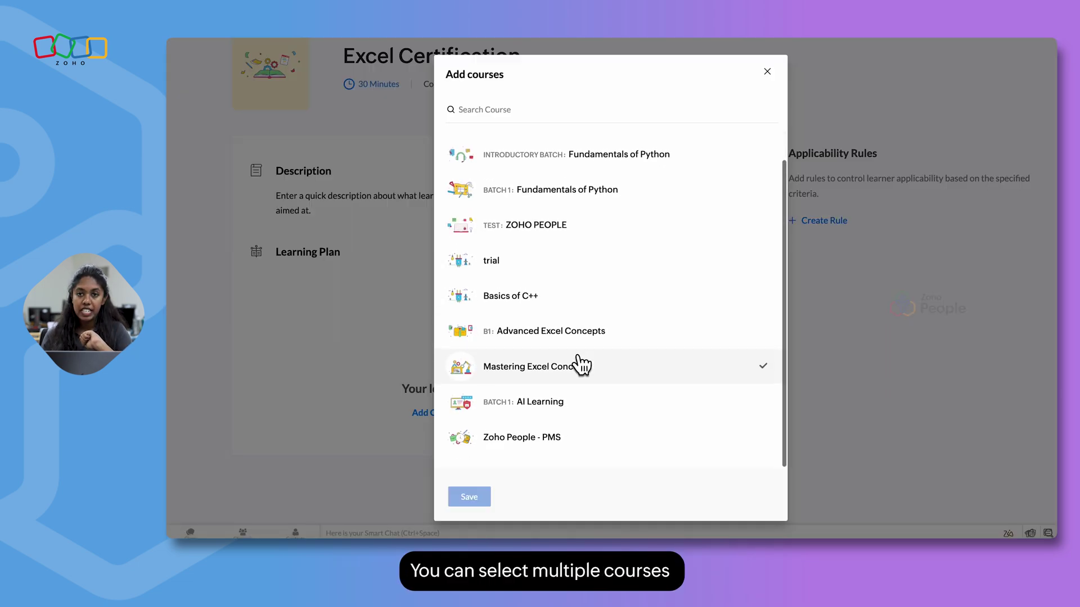
pyautogui.click(553, 374)
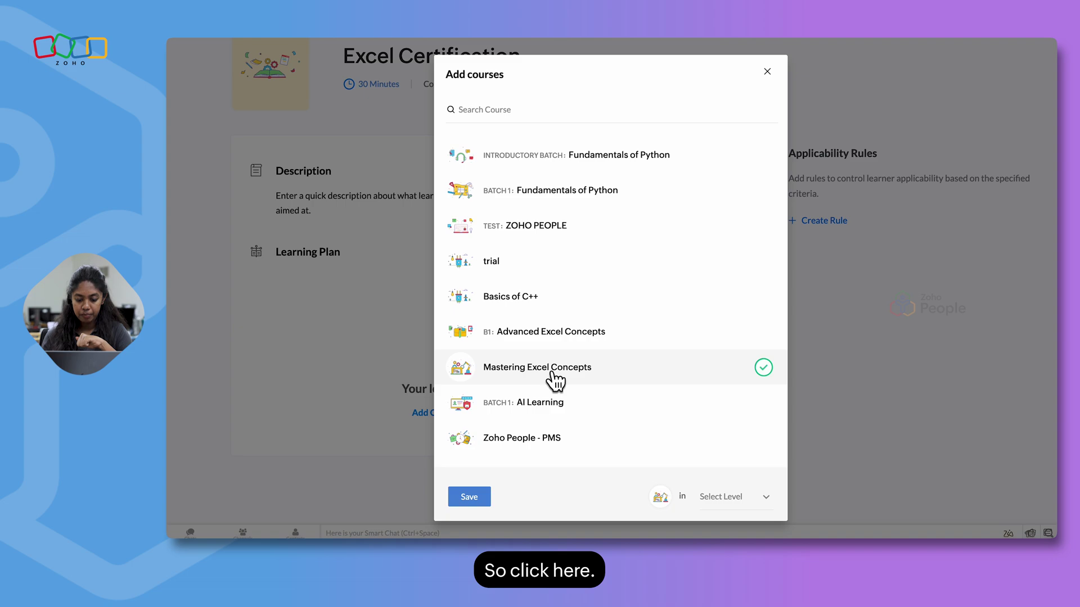
pyautogui.click(480, 501)
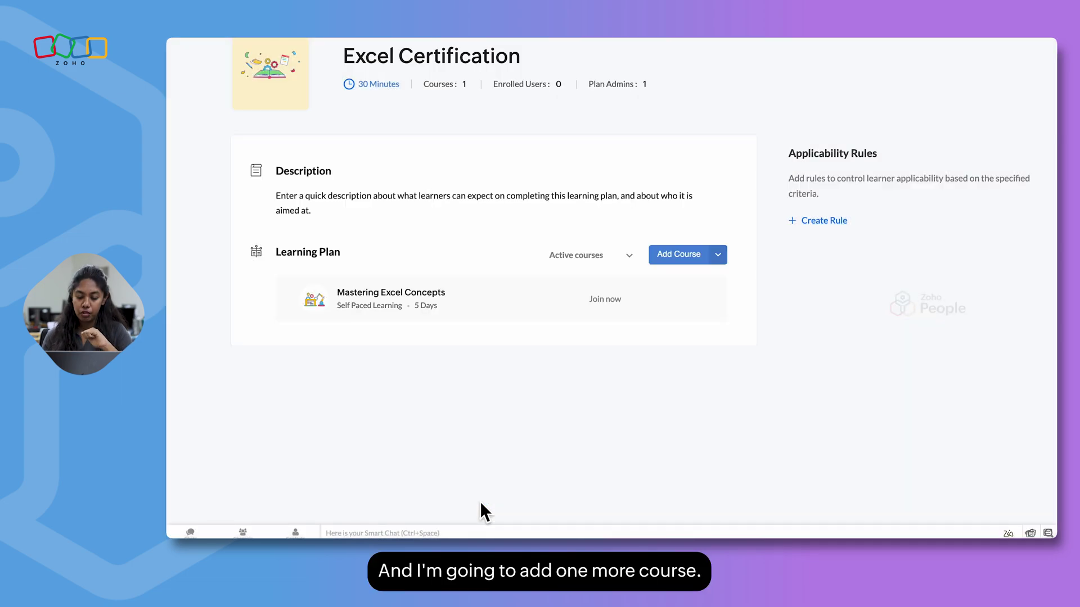
# Add the B1: Advanced Excel Concepts course directly to the learning plan without assigning a level.
pyautogui.click(682, 256)
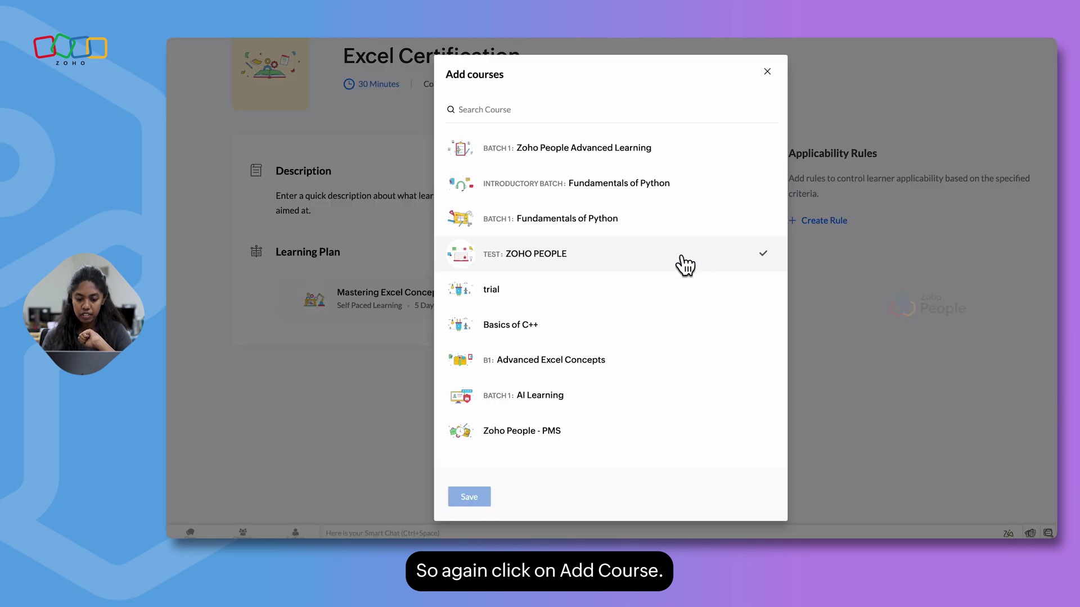
pyautogui.click(560, 373)
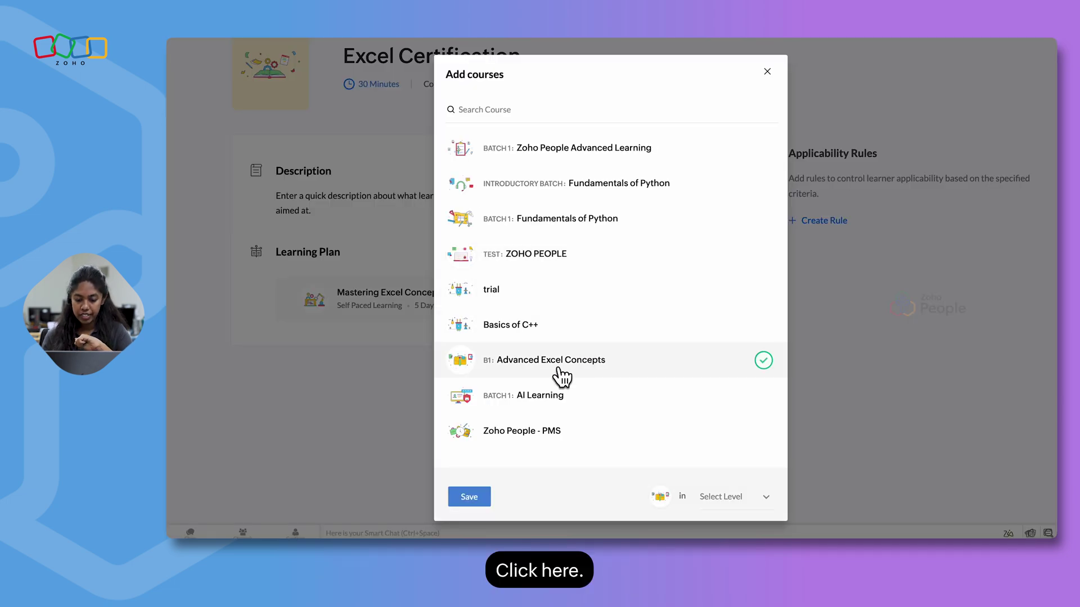
pyautogui.click(476, 500)
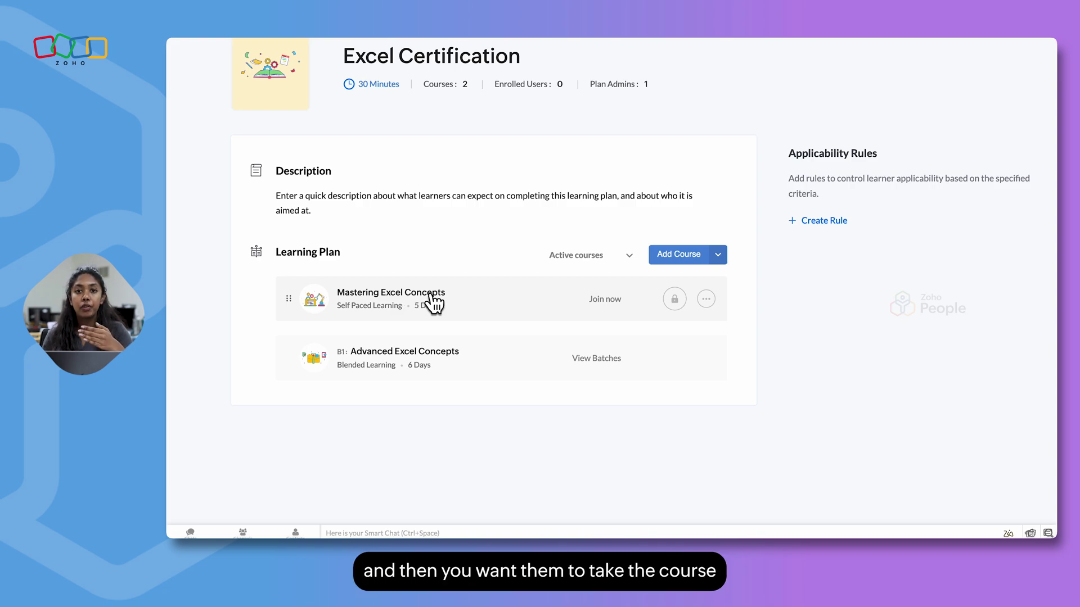
# Lock the Advanced Excel Concepts course so that Mastering Excel Concepts must be completed to unlock it.
pyautogui.click(453, 360)
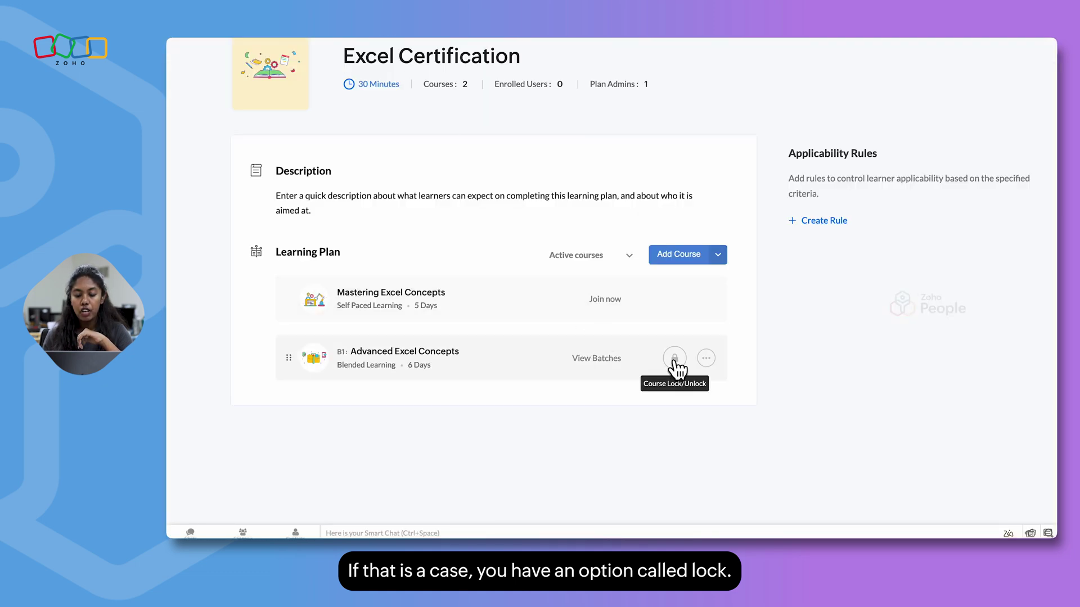
pyautogui.click(673, 359)
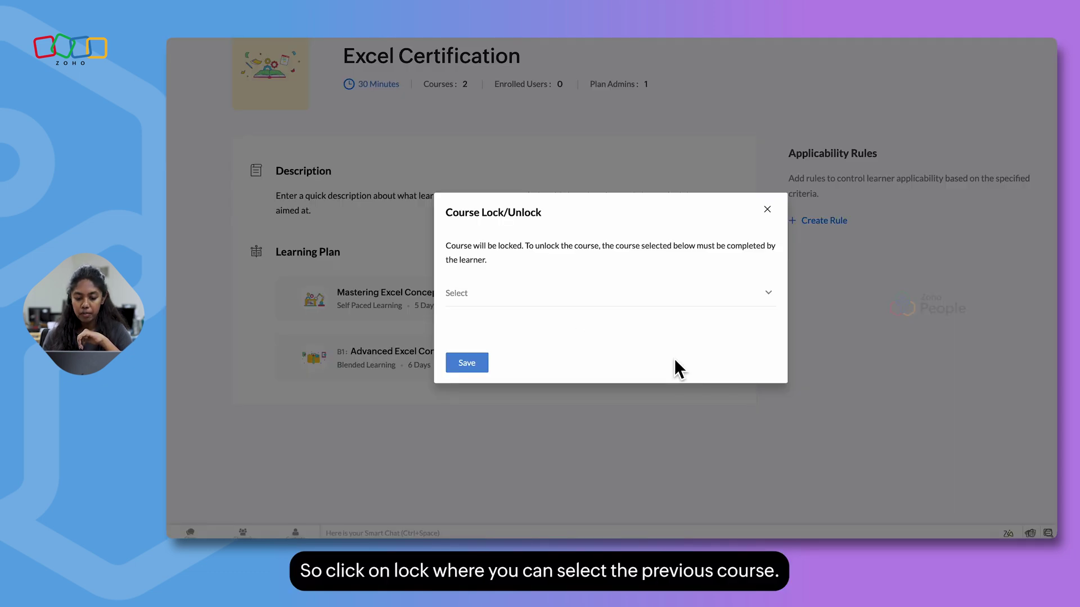
pyautogui.click(720, 298)
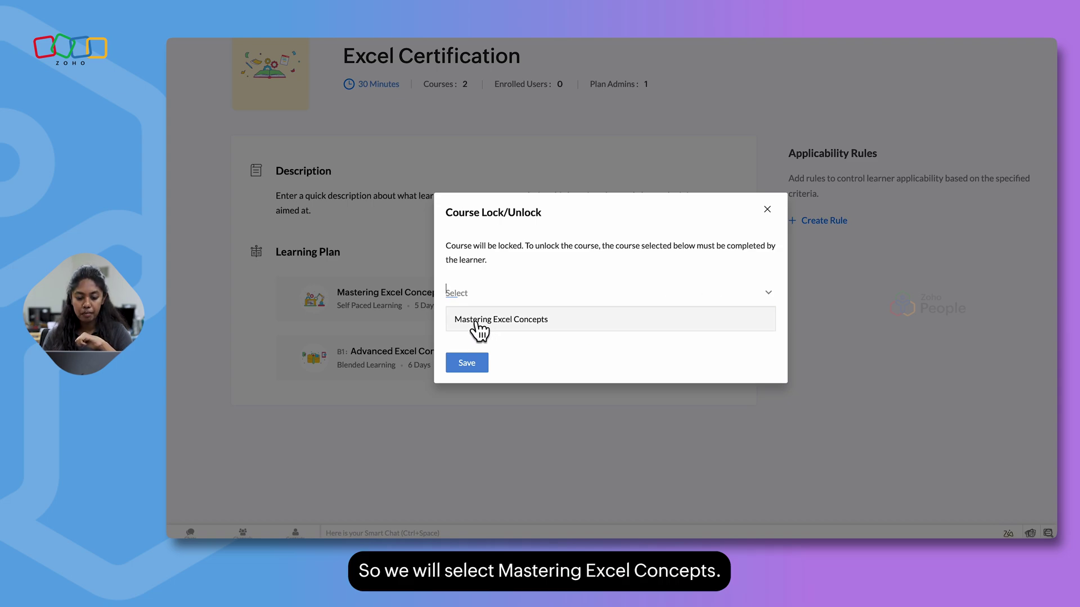
pyautogui.click(512, 321)
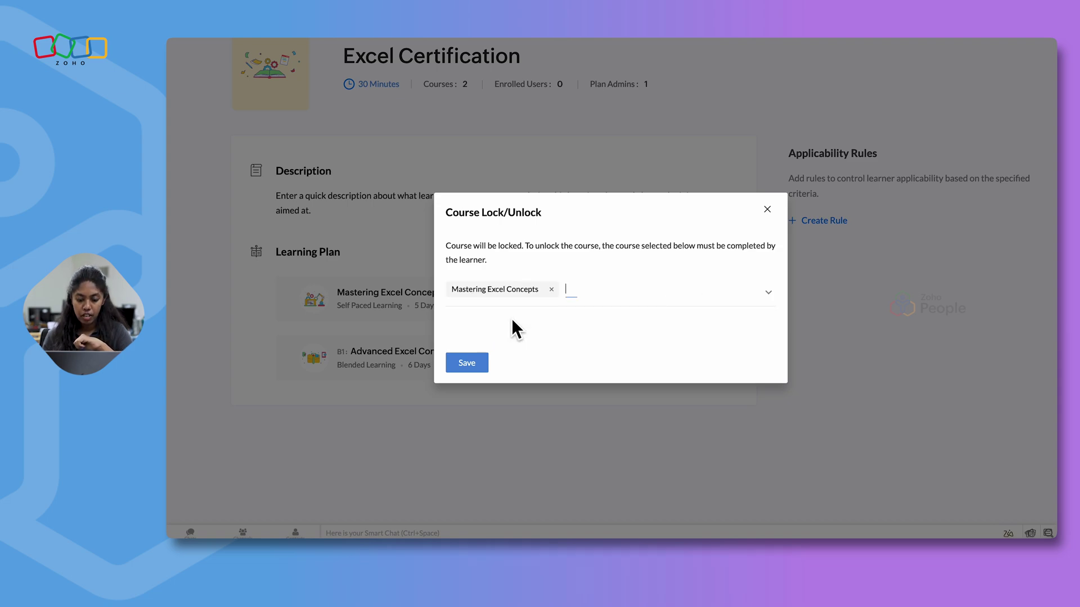
pyautogui.click(470, 364)
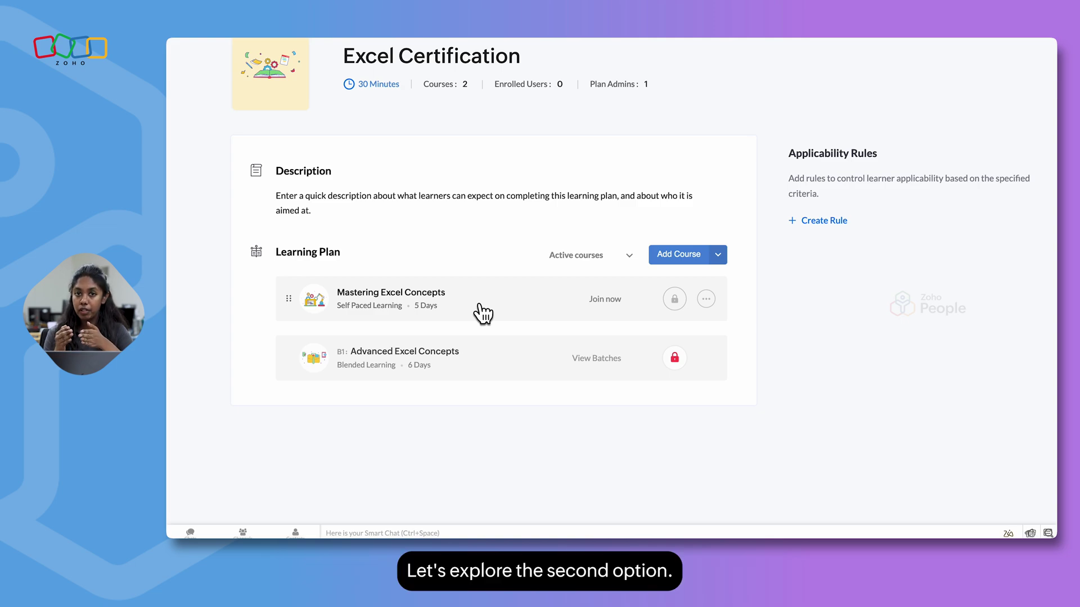
# Delete the Mastering Excel Concepts and Advanced Excel Concepts courses from the learning plan.
pyautogui.click(706, 299)
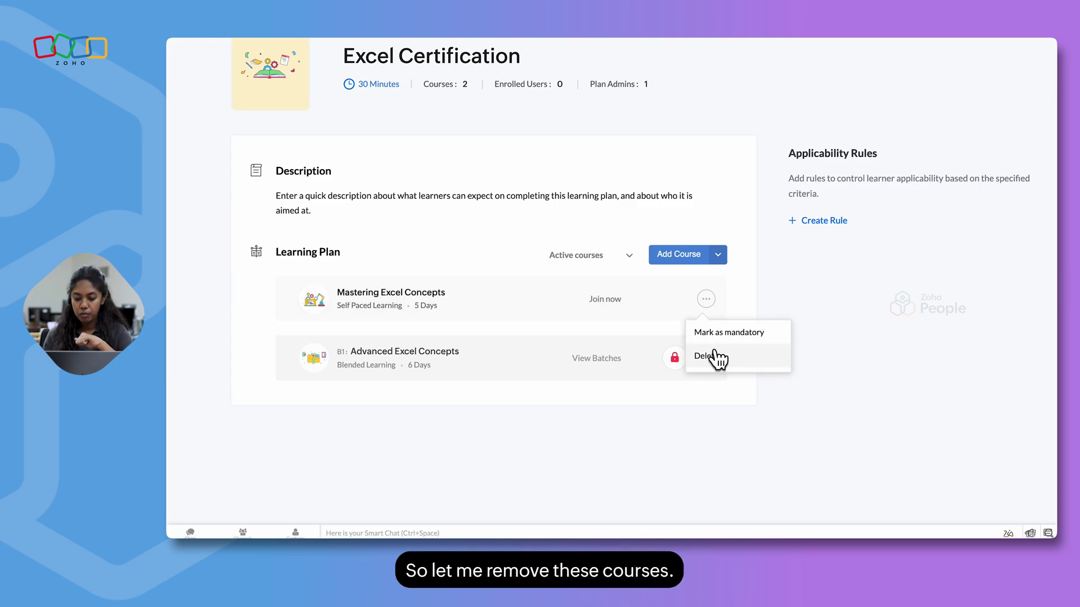
pyautogui.click(719, 359)
pyautogui.click(714, 300)
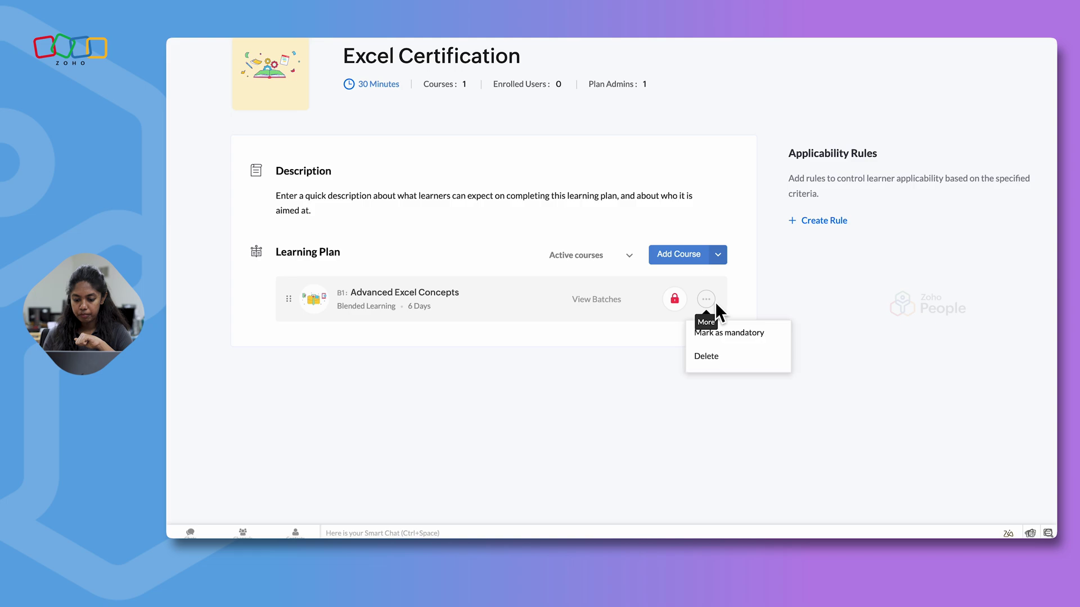
pyautogui.click(718, 356)
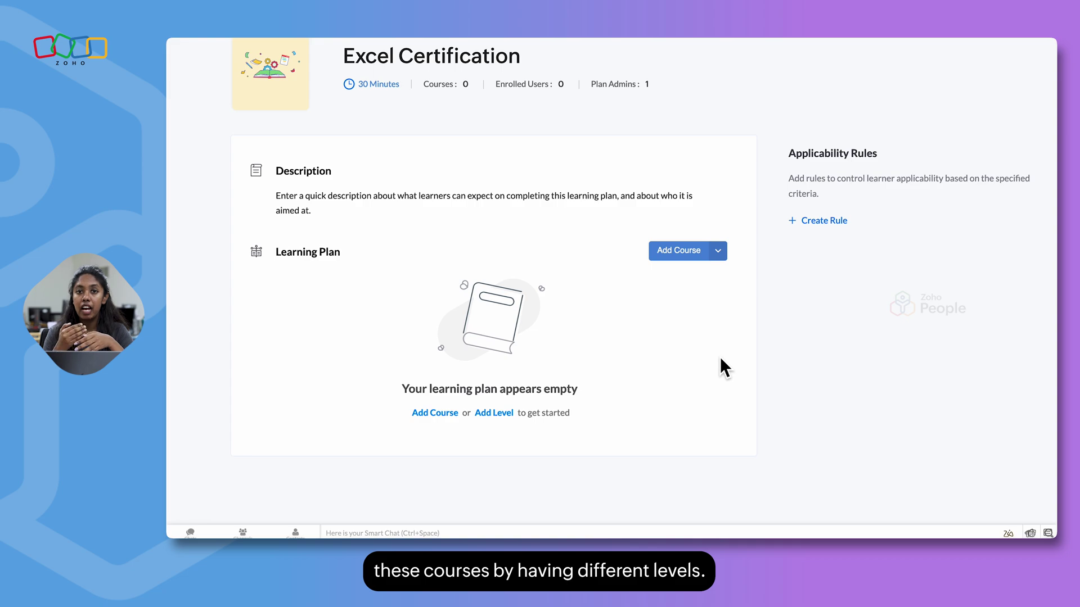
# Add a level named "Basic" to the learning plan and save it.
pyautogui.click(718, 252)
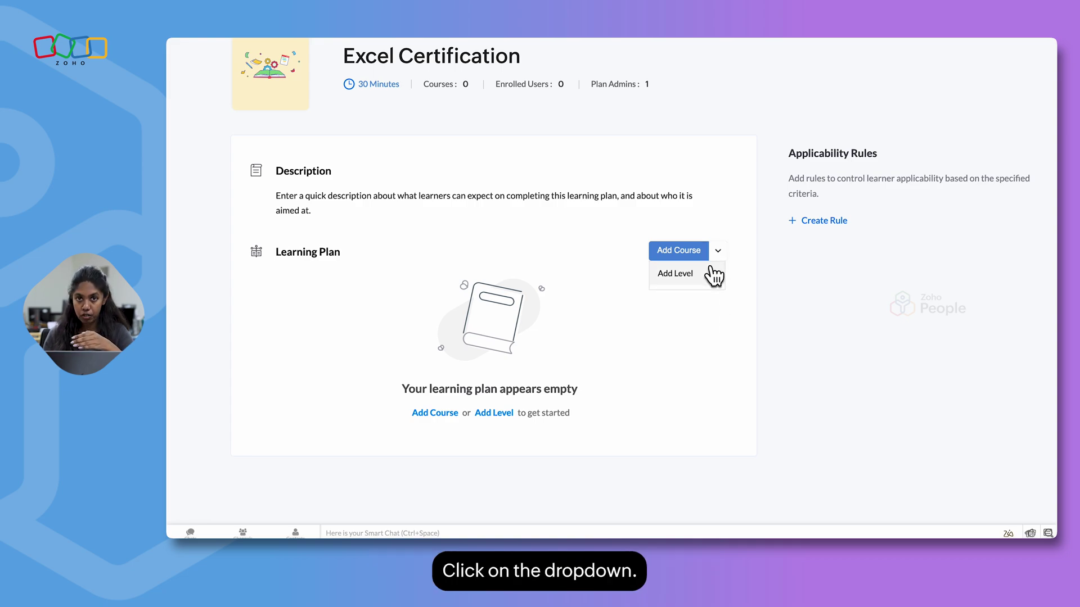
pyautogui.click(683, 276)
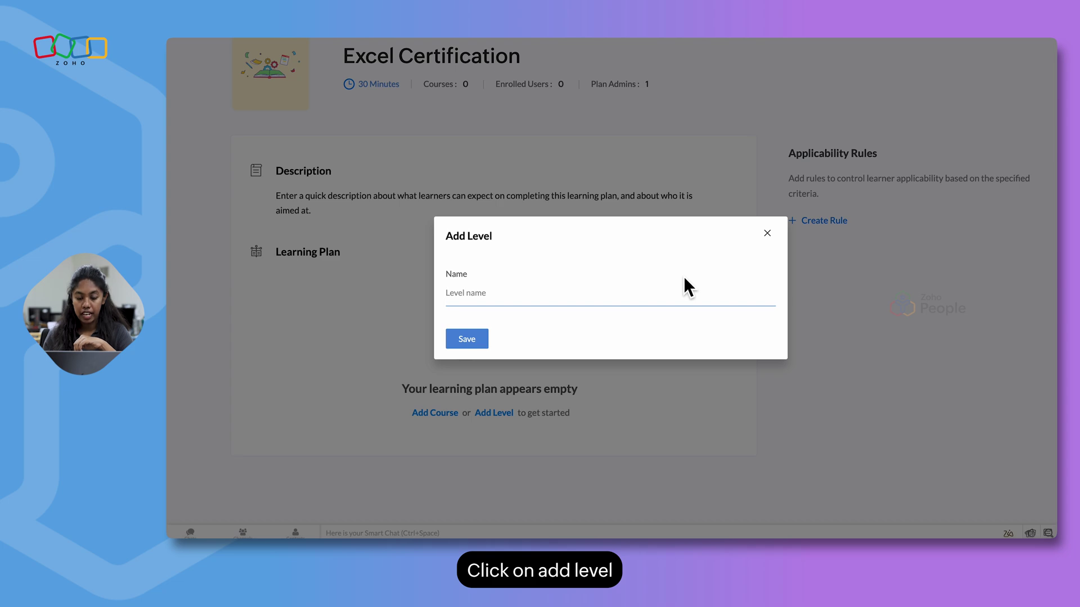
pyautogui.write('Leve')
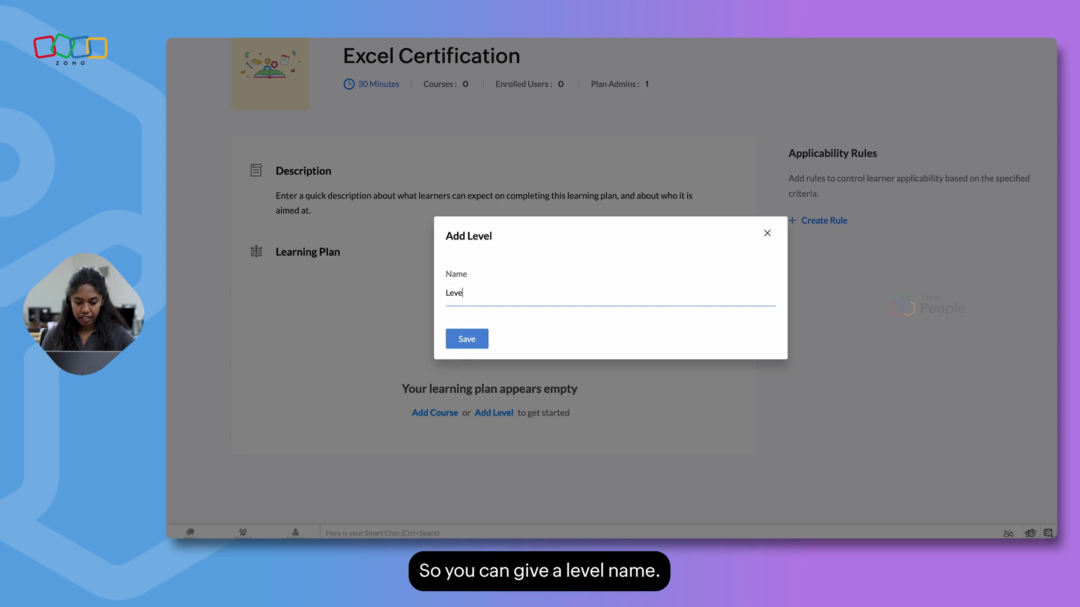
pyautogui.press('BackSpace')
pyautogui.press('BackSpace')
pyautogui.press('BackSpace')
pyautogui.press('BackSpace')
pyautogui.press('BackSpace')
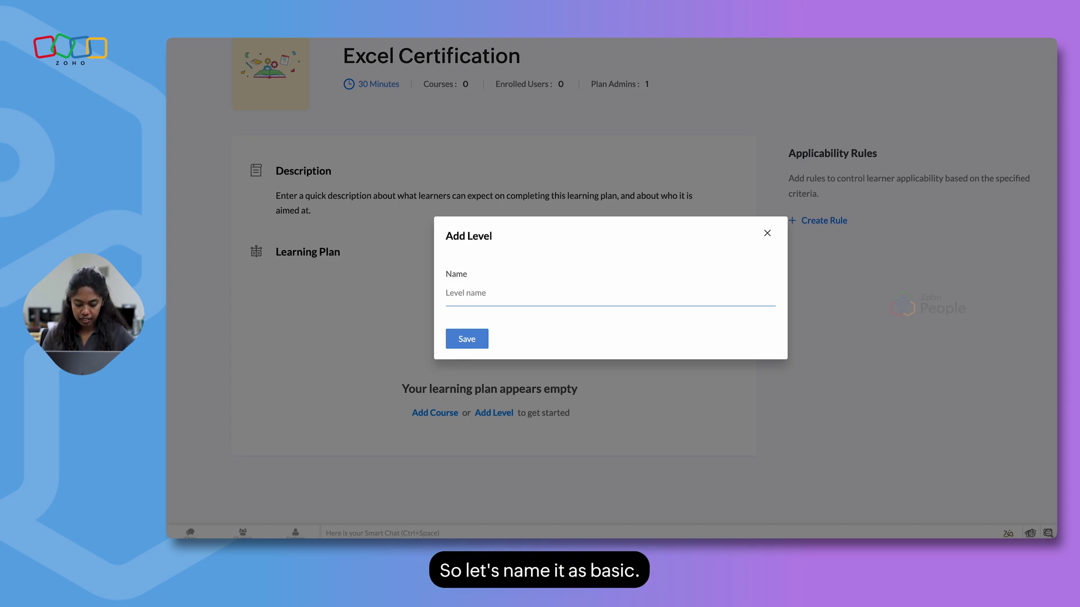
pyautogui.write('Basic')
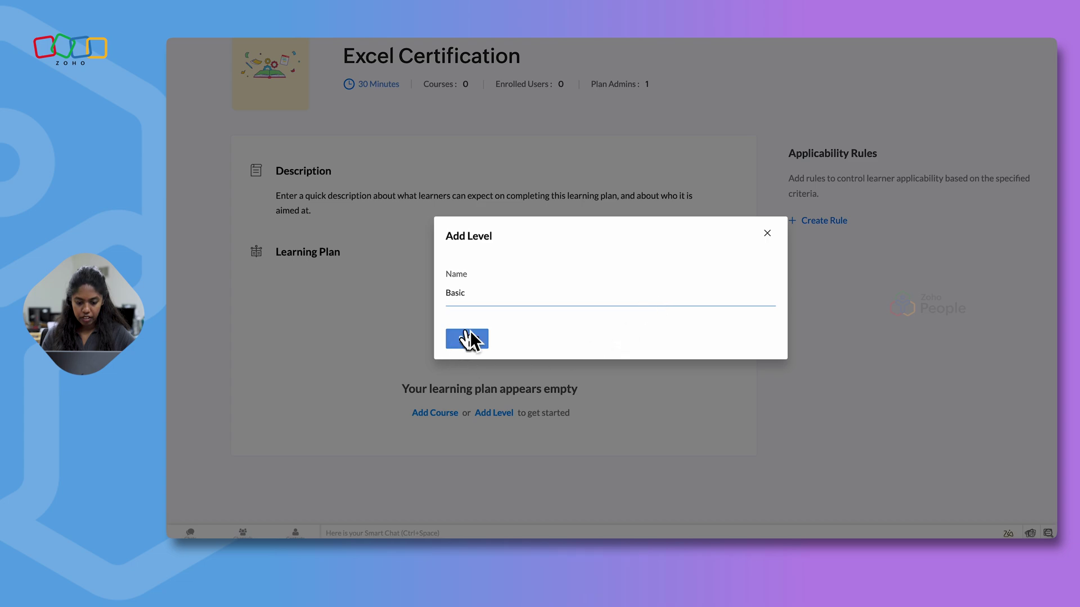
pyautogui.click(467, 338)
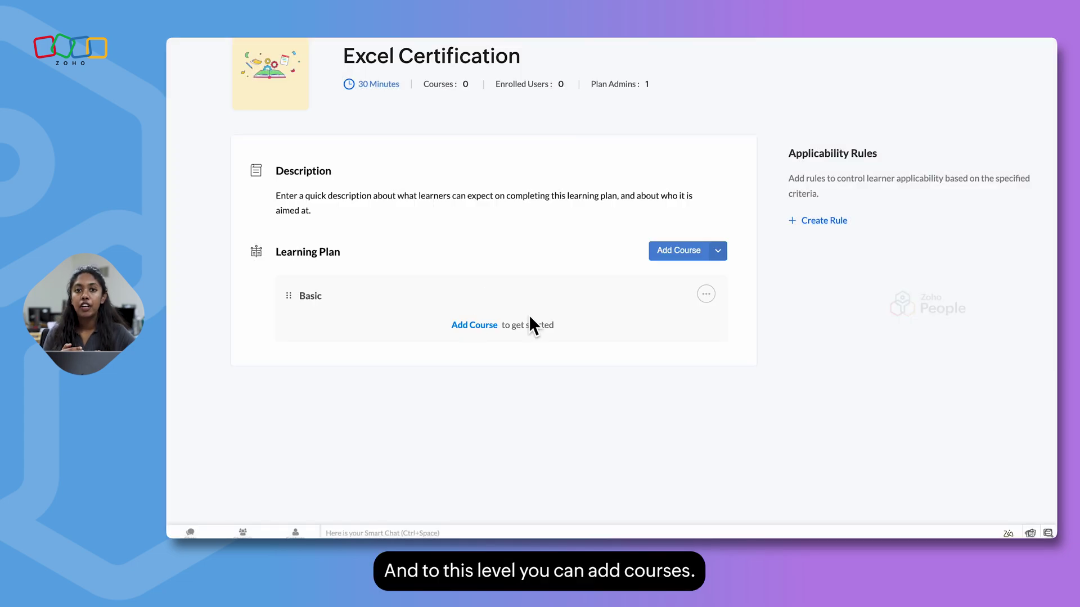
# Add the Mastering Excel Concepts course to the Basic level and save the selection.
pyautogui.click(474, 326)
pyautogui.scroll(-1, 663, 315)
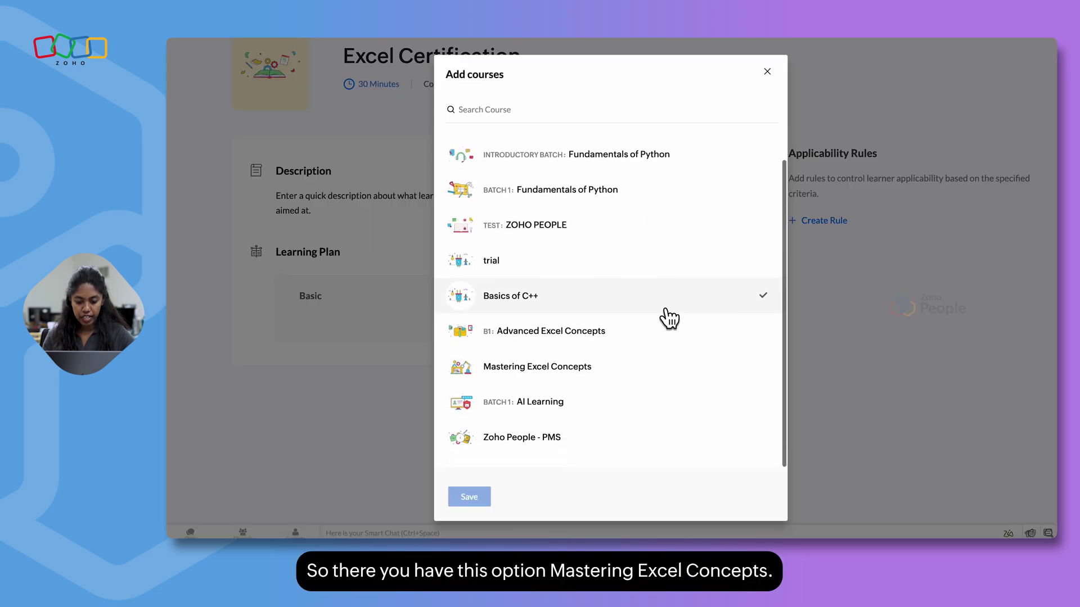
pyautogui.click(570, 372)
pyautogui.click(463, 499)
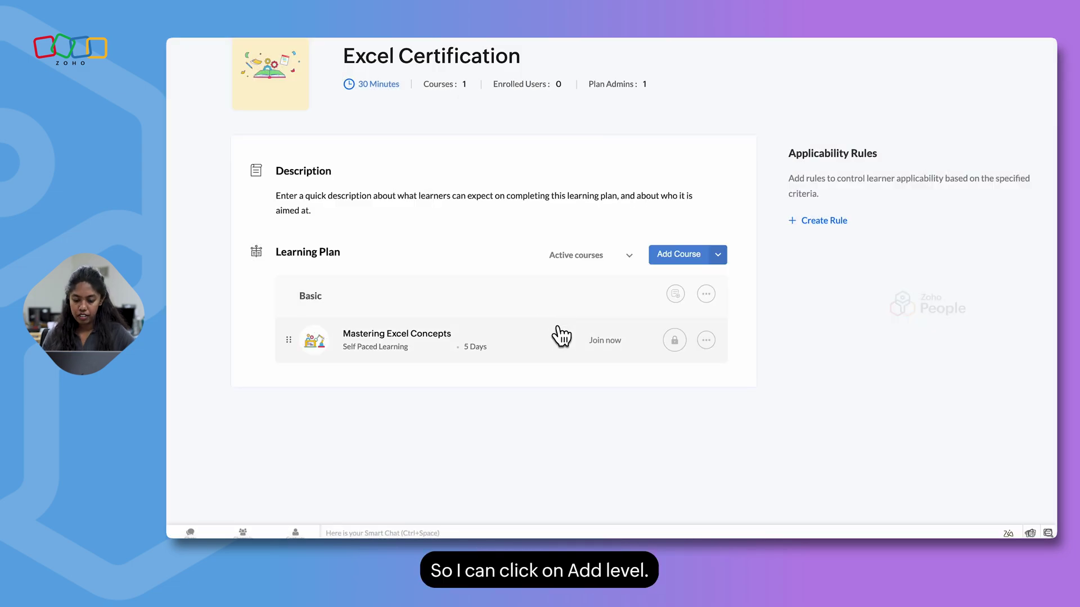
# Add a second level named "Expert" to the learning plan and save it.
pyautogui.click(718, 257)
pyautogui.click(696, 278)
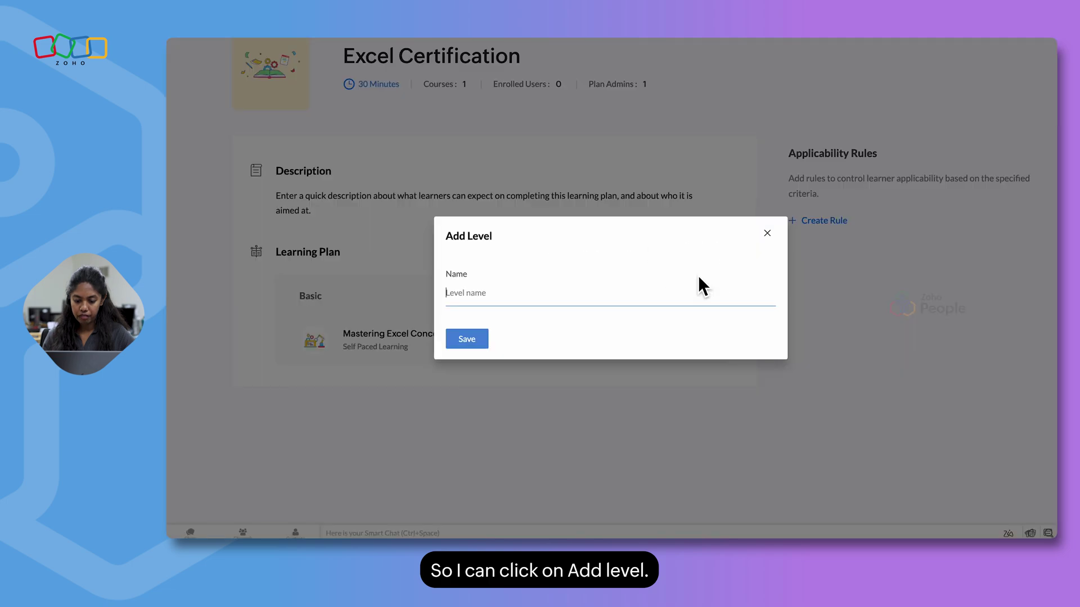
pyautogui.write('Expert')
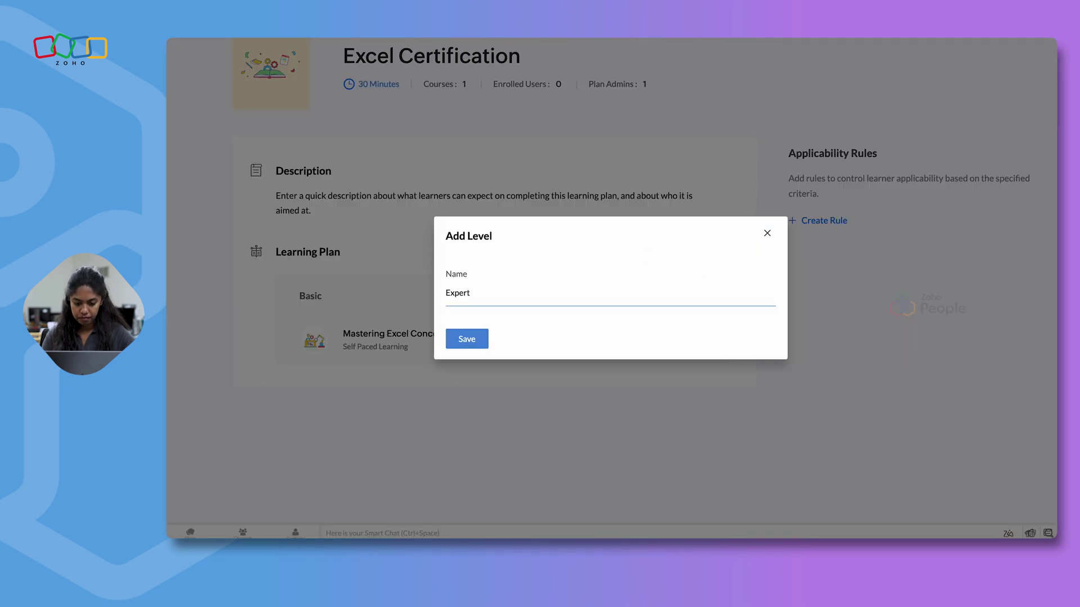
pyautogui.click(467, 339)
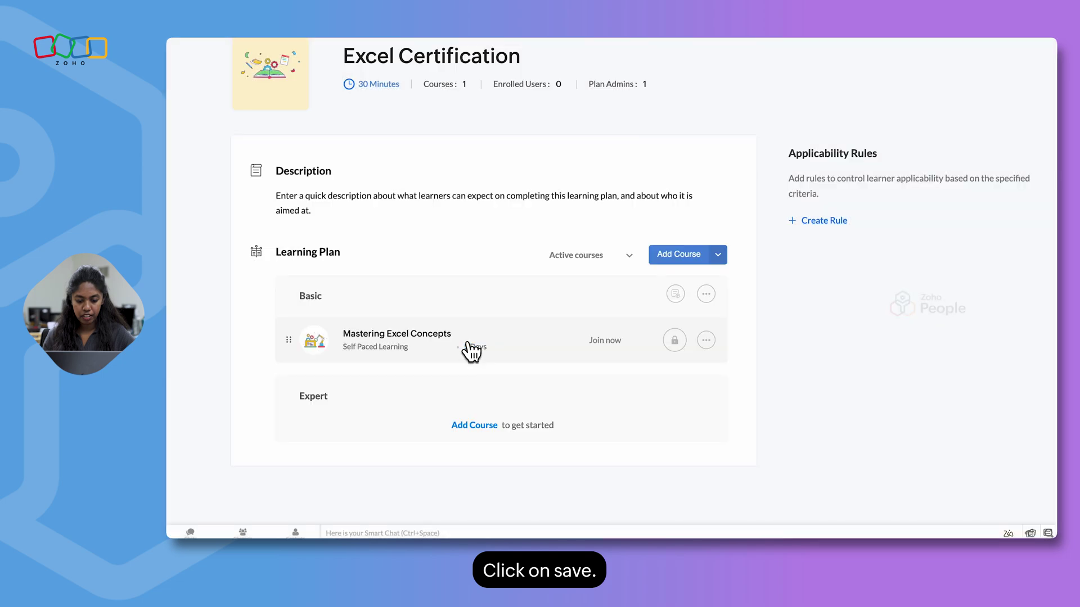
# Add the Advanced Excel Concepts course to the Expert level and save the selection.
pyautogui.scroll(-1, 506, 351)
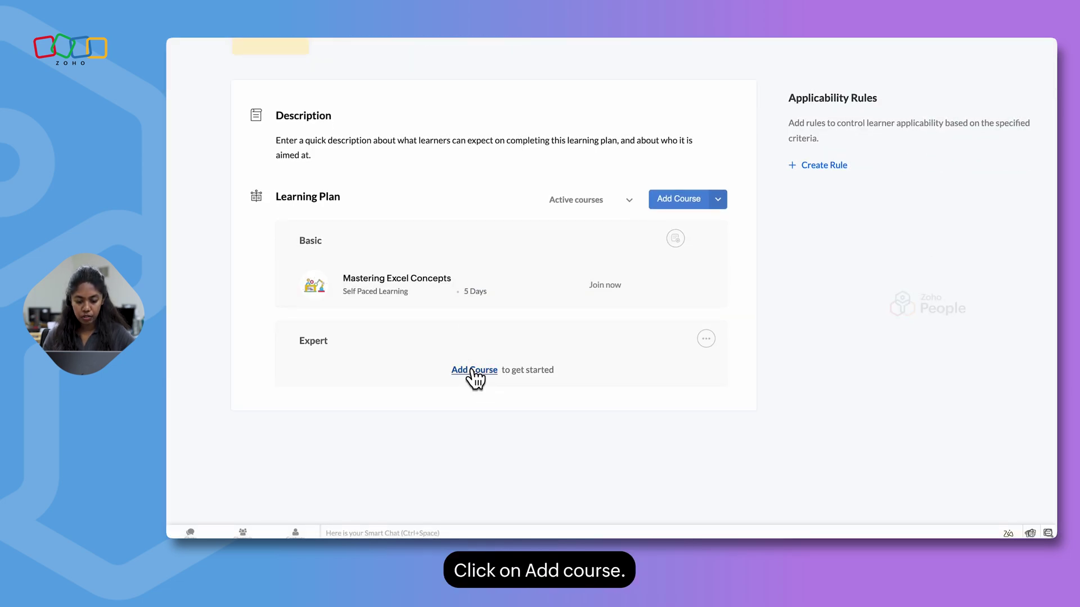
pyautogui.click(474, 371)
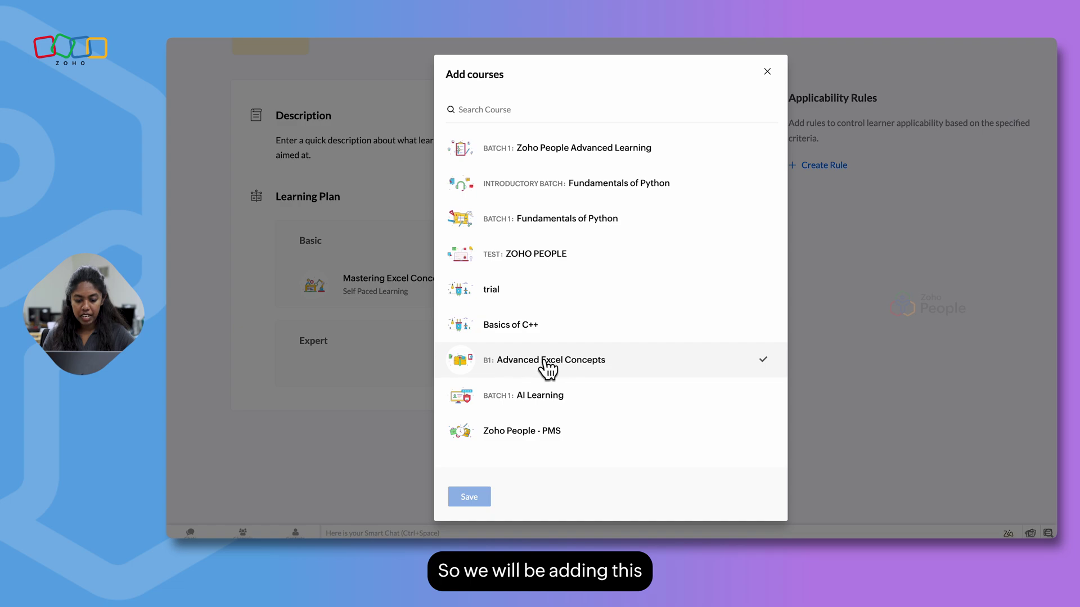
pyautogui.click(513, 367)
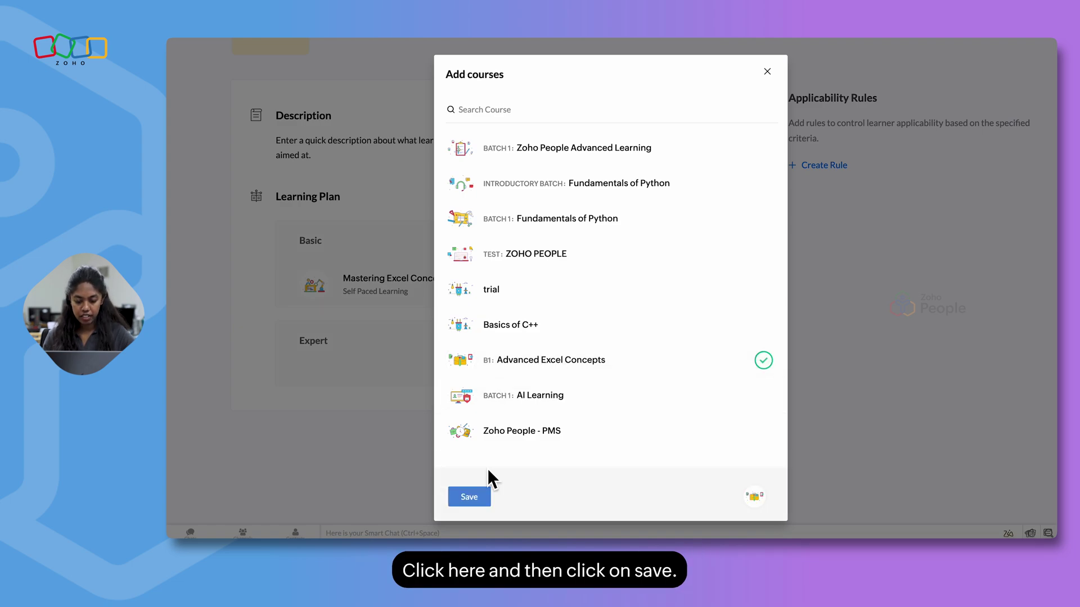
pyautogui.click(484, 494)
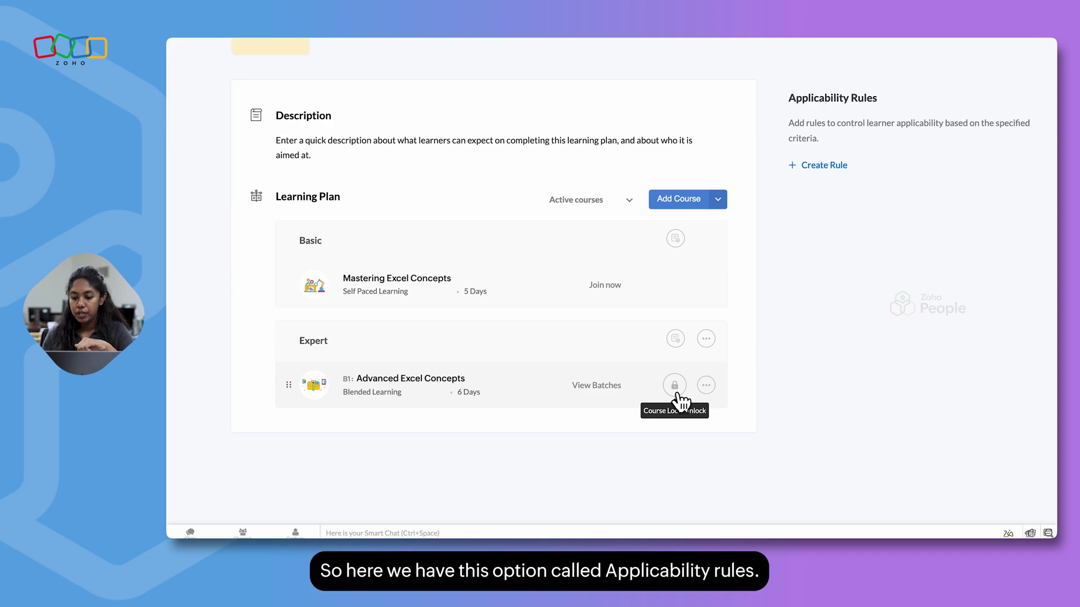
# Create an applicability rule for the learning plan and name it "Applicability".
pyautogui.scroll(3, 880, 180)
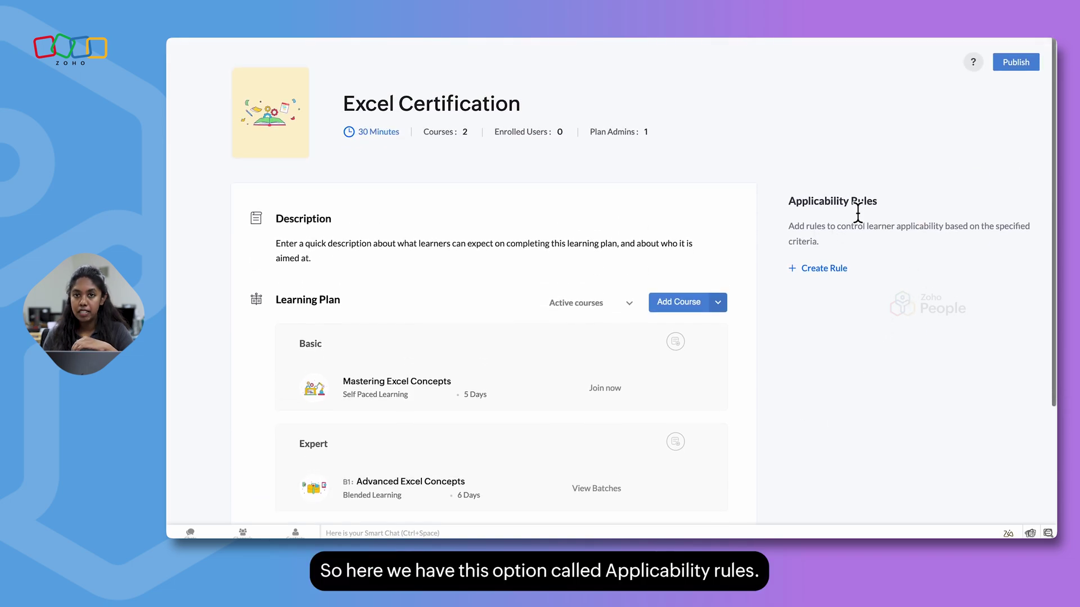
pyautogui.click(818, 269)
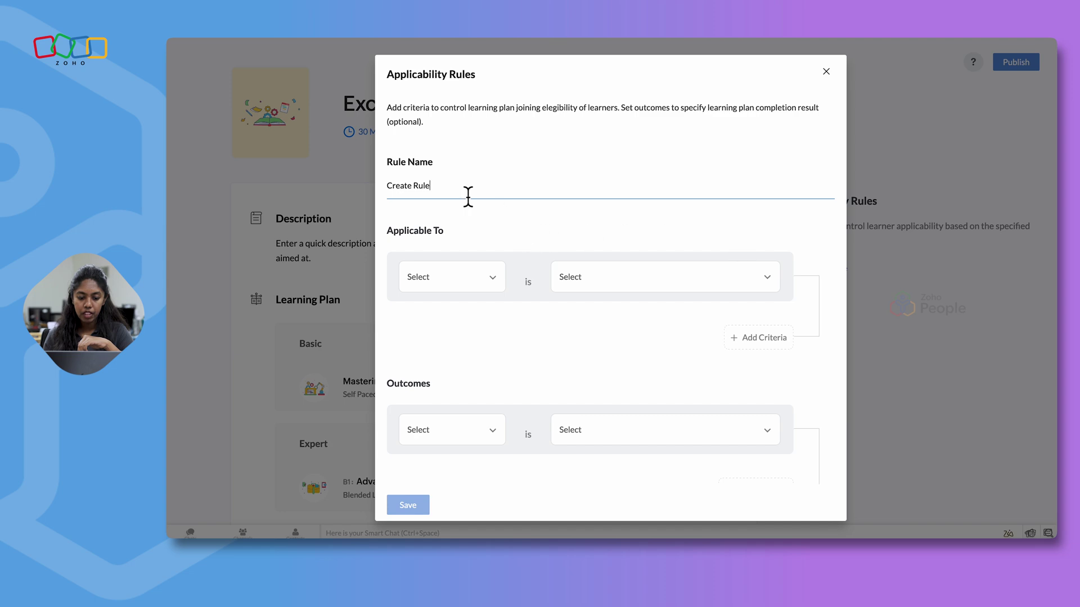
pyautogui.hotkey('ctrl', 'shift', 'Left')
pyautogui.hotkey('ctrl', 'shift', 'Left')
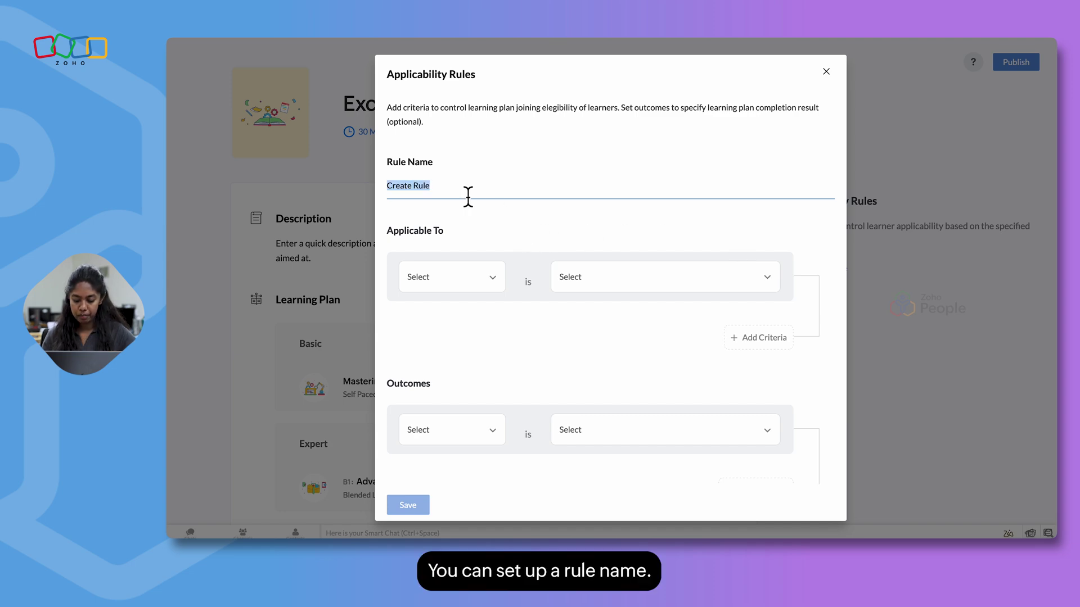
pyautogui.press('BackSpace')
pyautogui.write('Applicab')
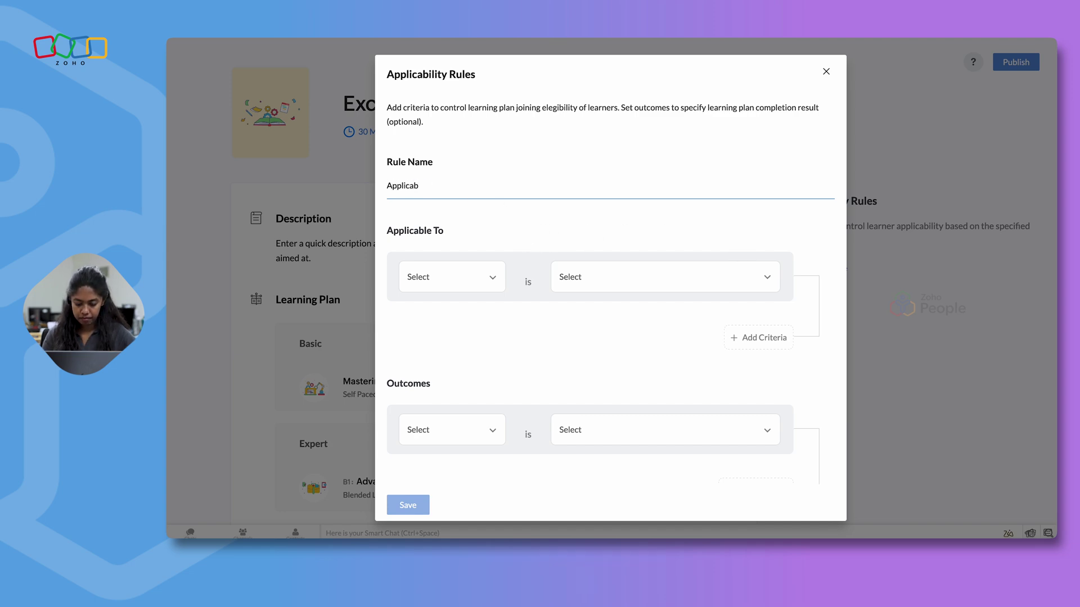
pyautogui.write('ility')
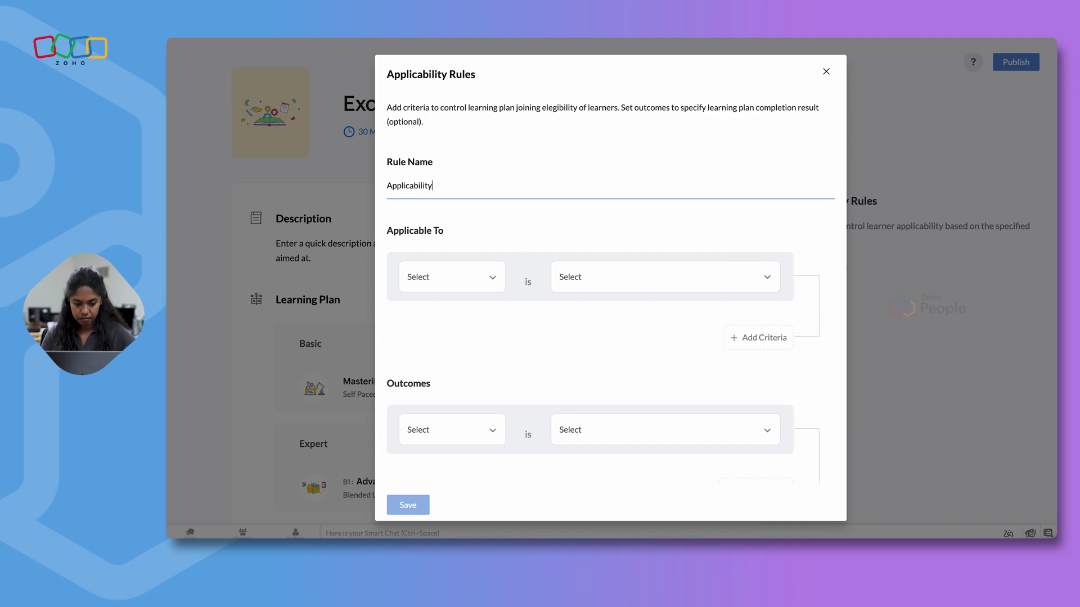
# Set the rule's first Applicable To criterion to Department is Accounting.
pyautogui.click(457, 278)
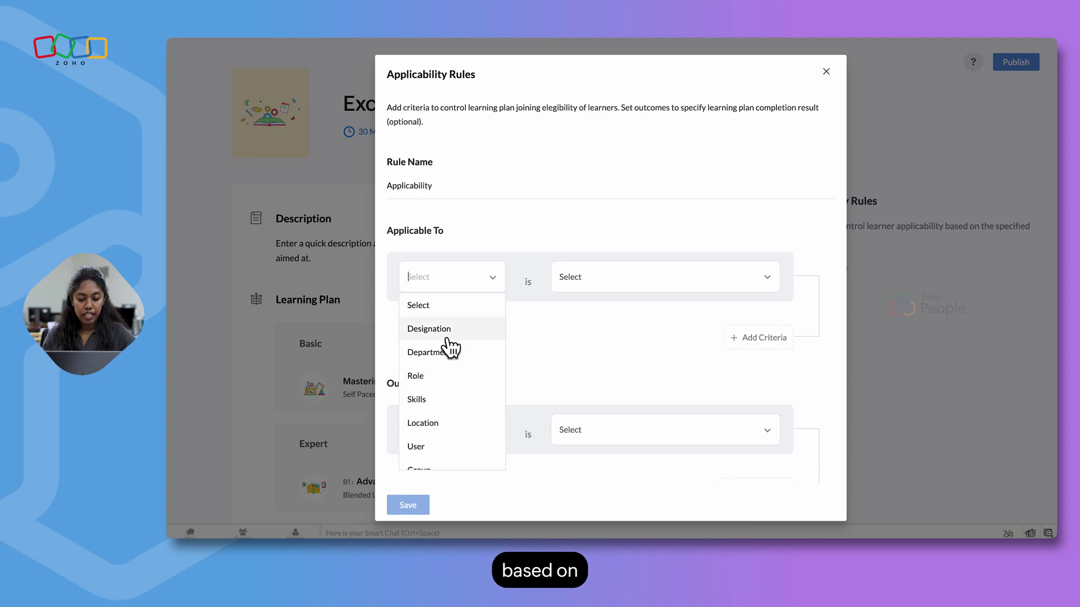
pyautogui.scroll(-1, 448, 345)
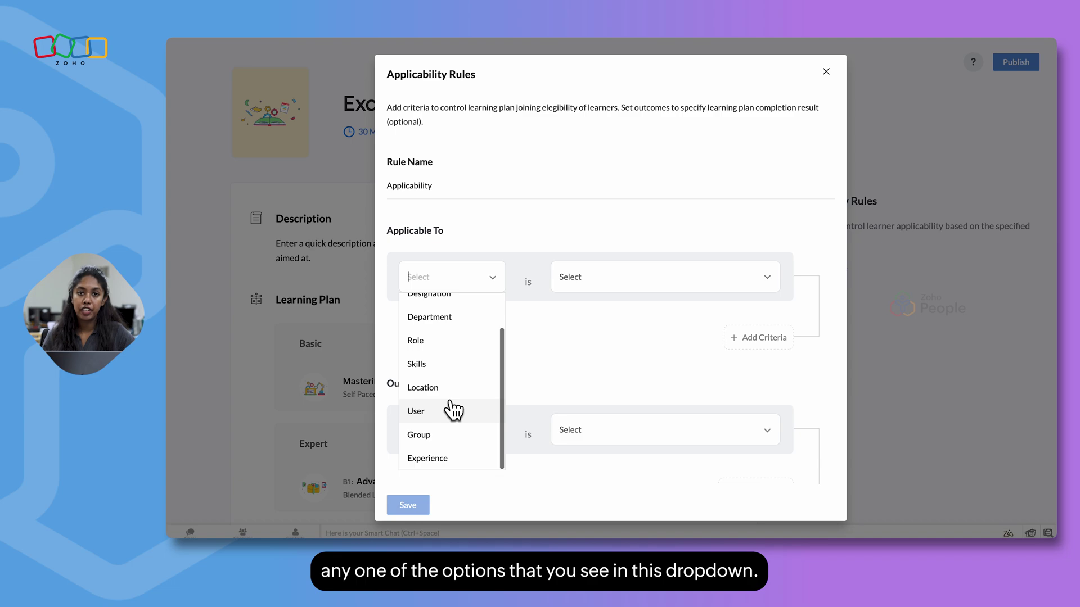
pyautogui.scroll(1, 453, 411)
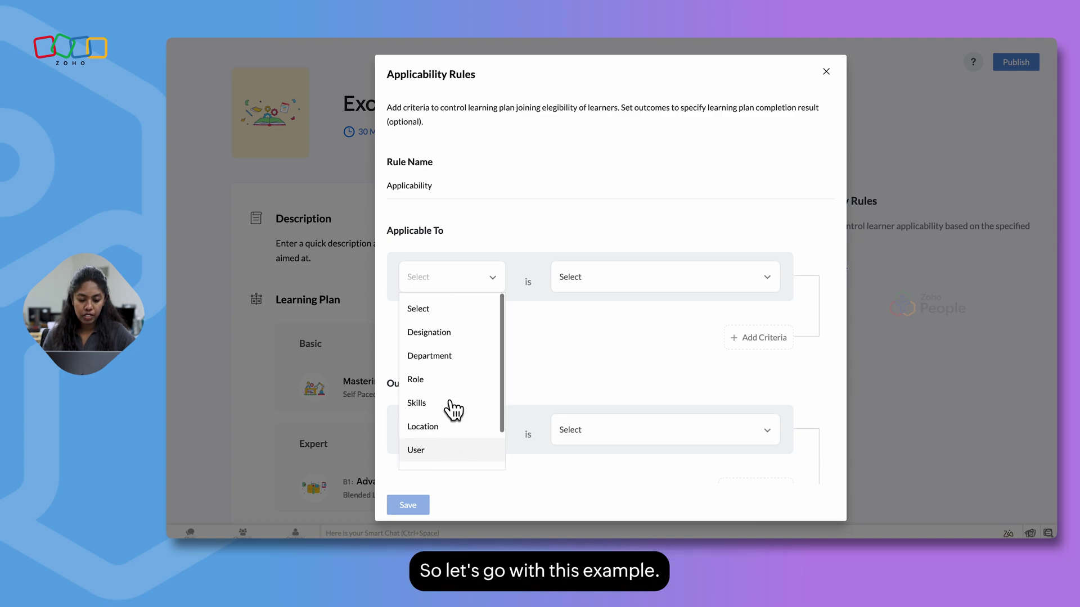
pyautogui.click(441, 353)
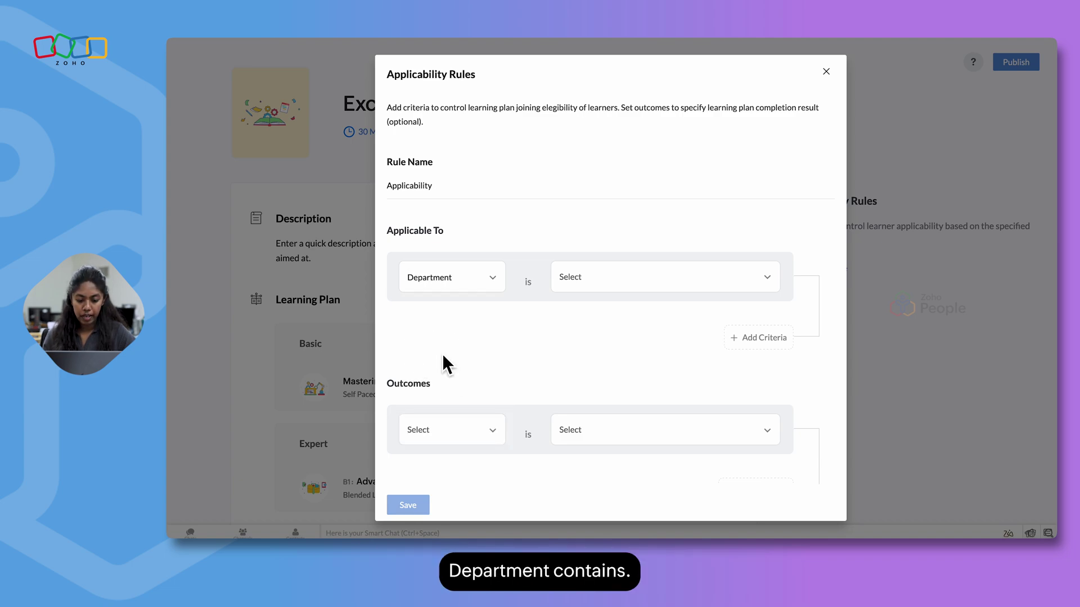
pyautogui.click(642, 277)
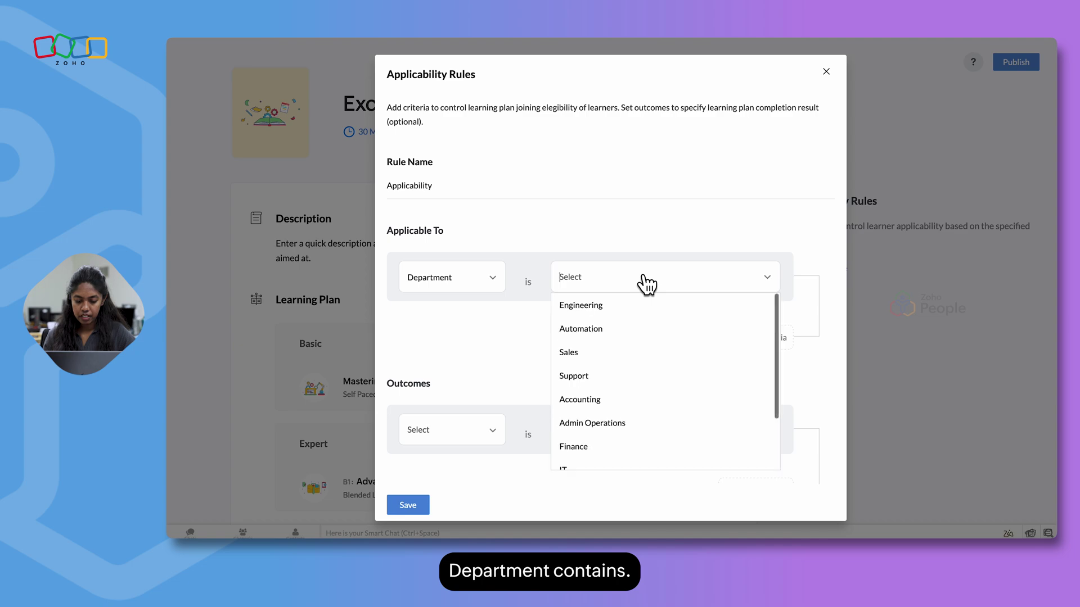
pyautogui.scroll(-1, 613, 386)
pyautogui.scroll(-1, 611, 384)
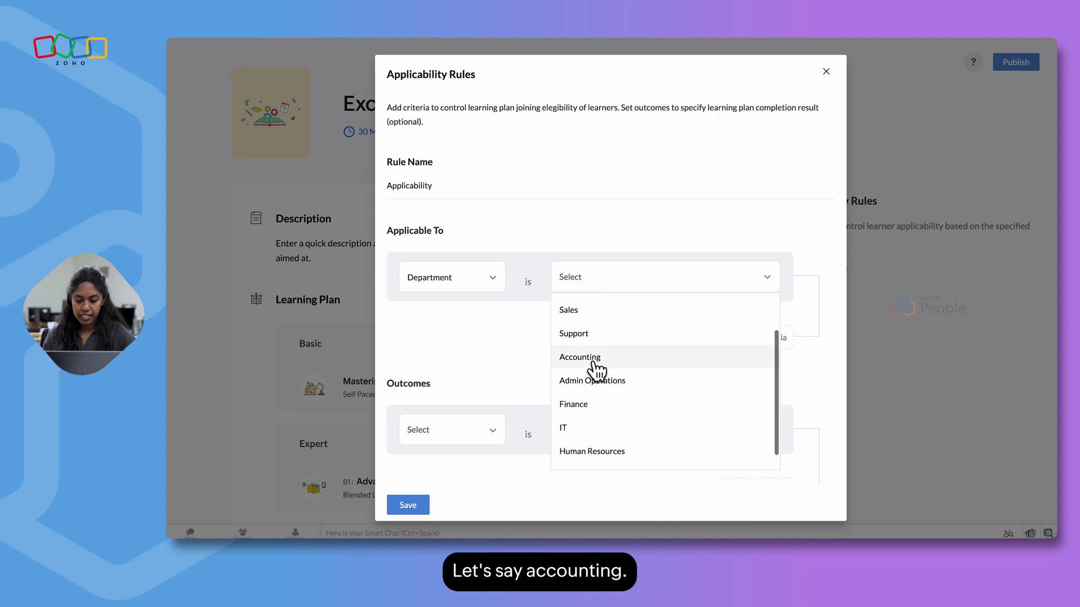
pyautogui.click(593, 358)
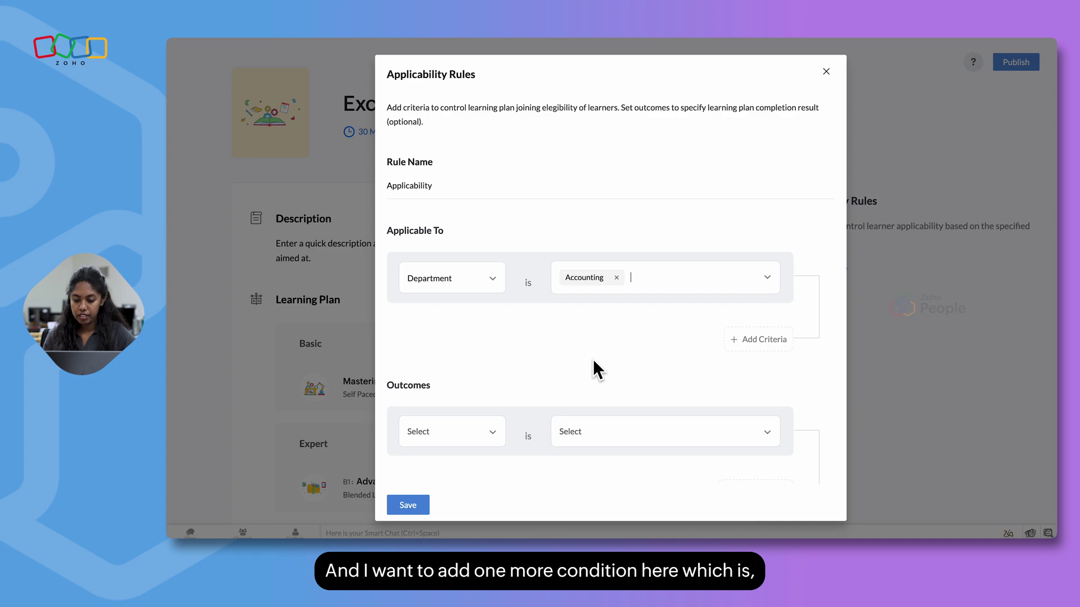
# Add a second criterion requiring Experience of 2 years and save the Applicability rule.
pyautogui.click(763, 340)
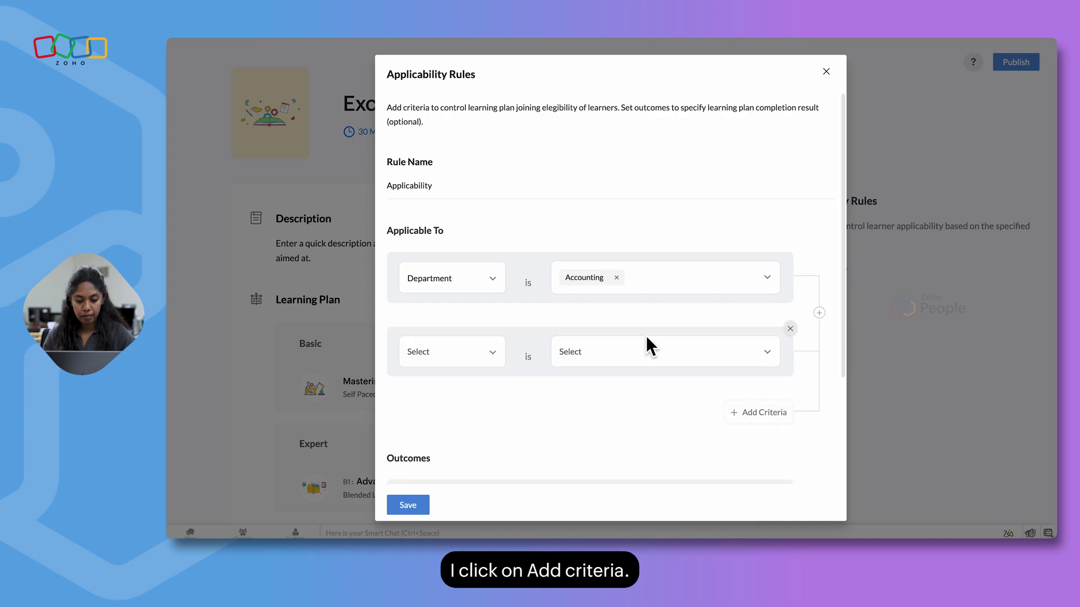
pyautogui.click(475, 354)
pyautogui.click(461, 319)
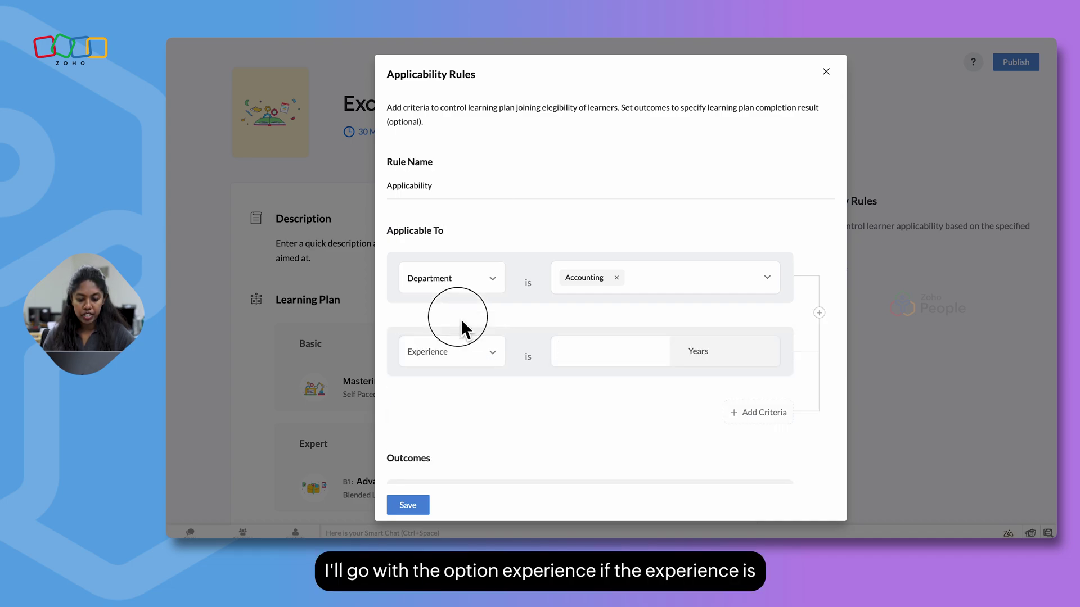
pyautogui.click(617, 365)
pyautogui.write('2')
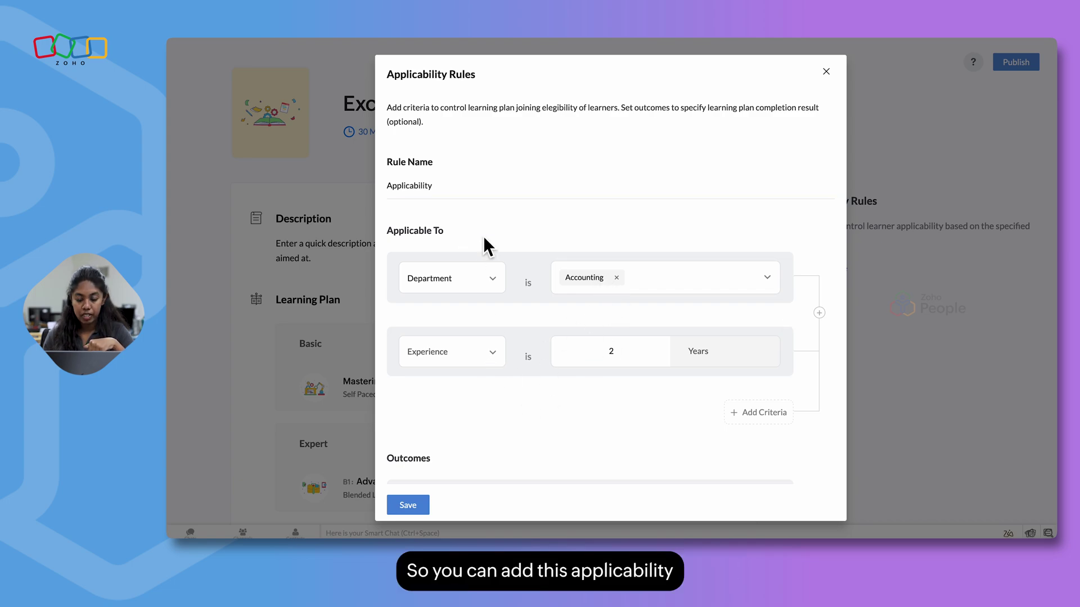
pyautogui.click(404, 508)
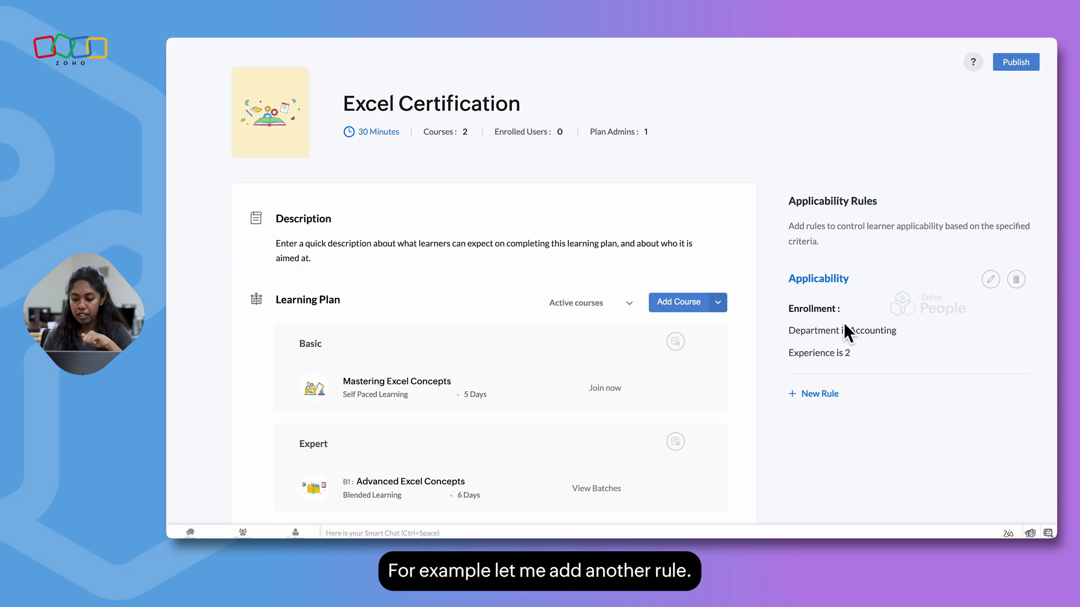
# Create another applicability rule and name it "Rule 2".
pyautogui.click(828, 395)
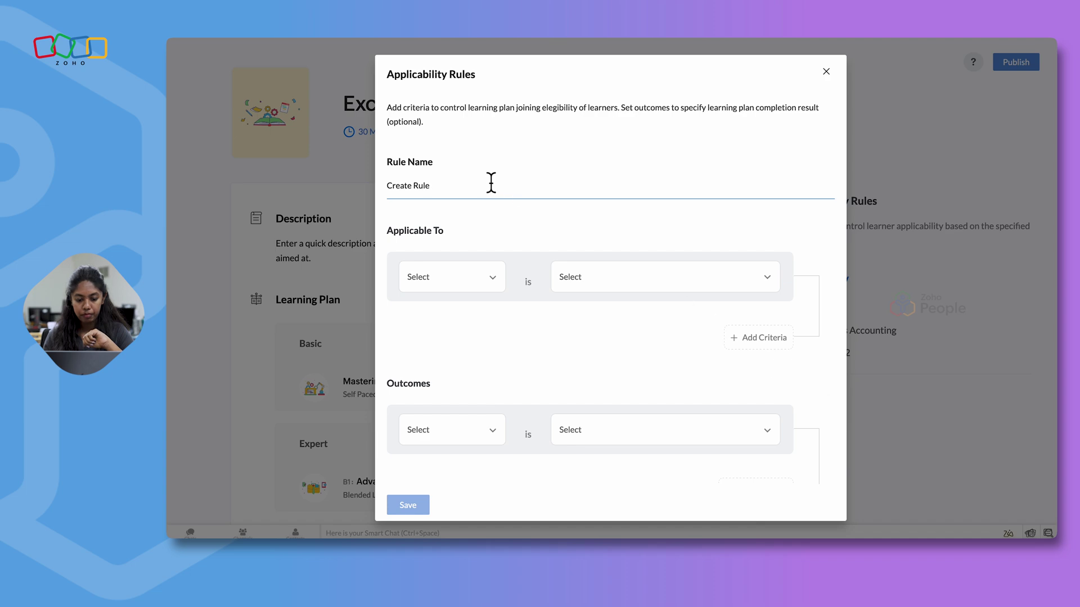
pyautogui.tripleClick(469, 196)
pyautogui.press('BackSpace')
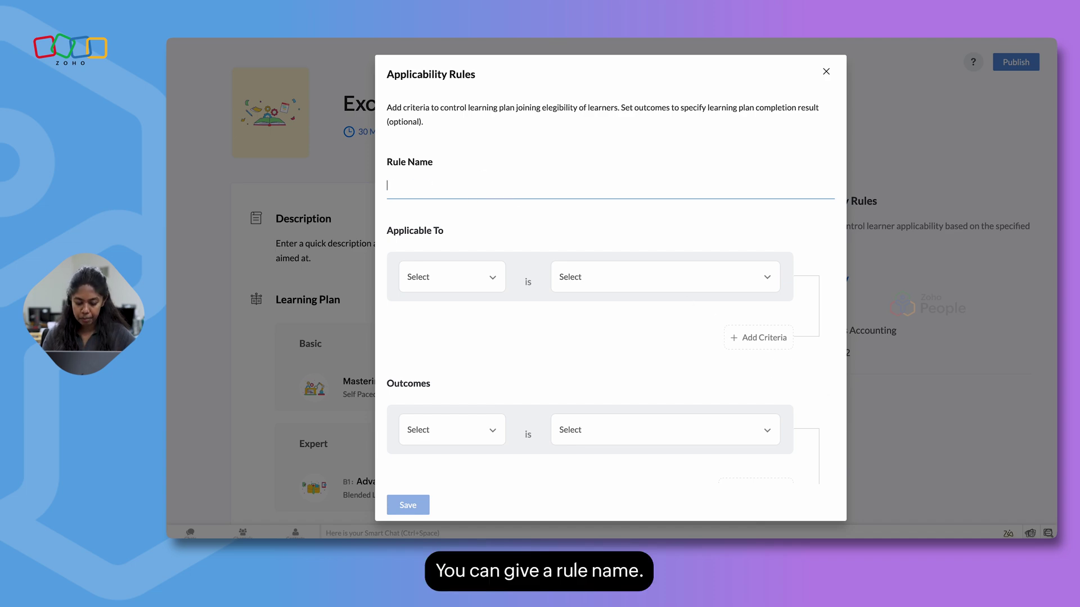
pyautogui.write('Rule 2')
# Set the first Applicable To criterion of Rule 2 to Department is Finance.
pyautogui.click(417, 291)
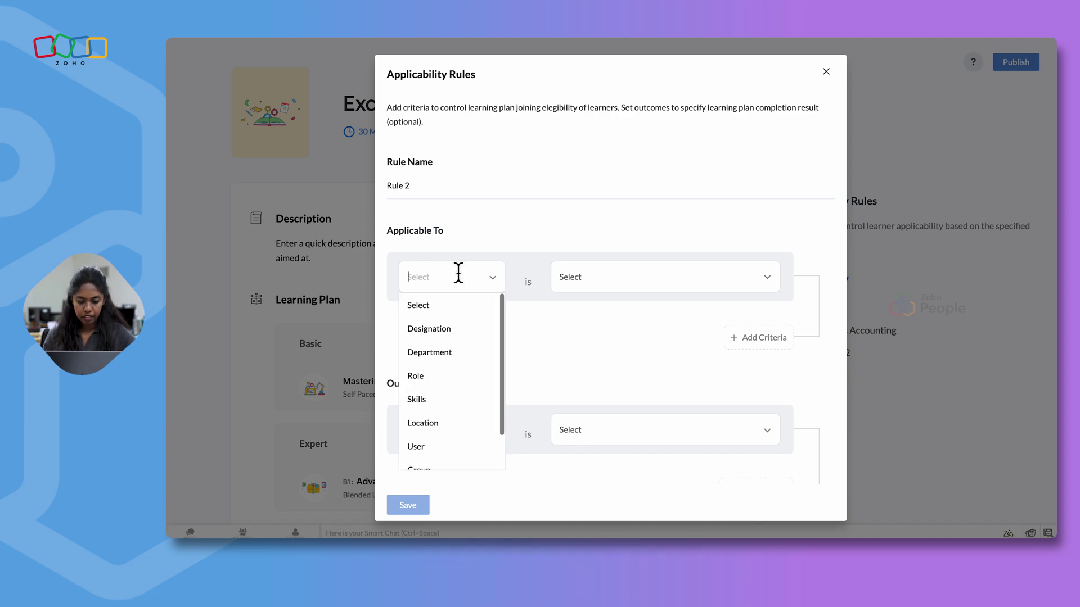
pyautogui.click(465, 348)
pyautogui.click(677, 283)
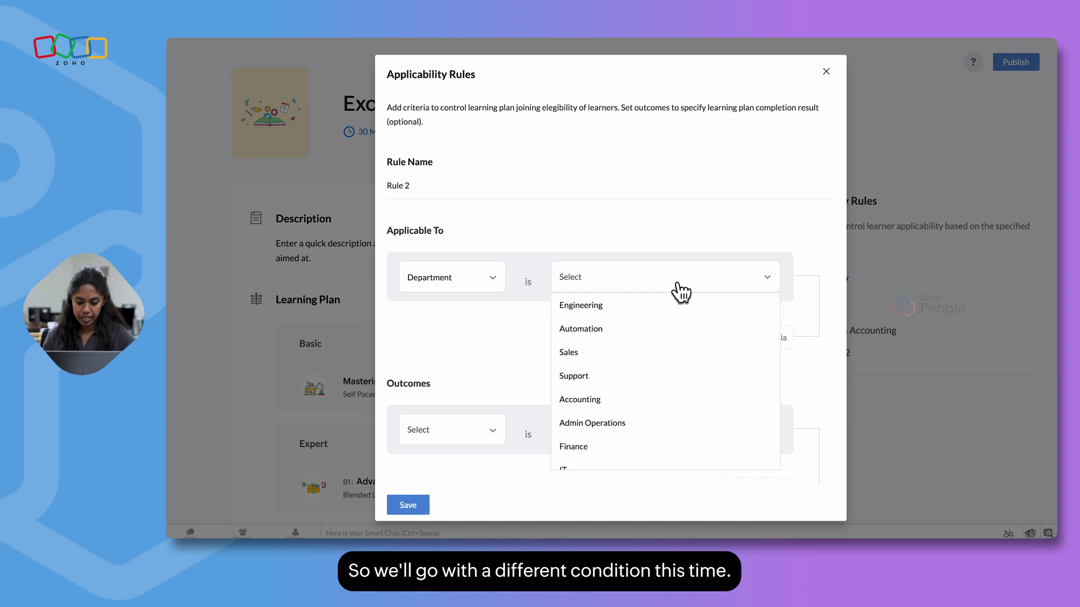
pyautogui.scroll(-1, 613, 427)
pyautogui.click(587, 410)
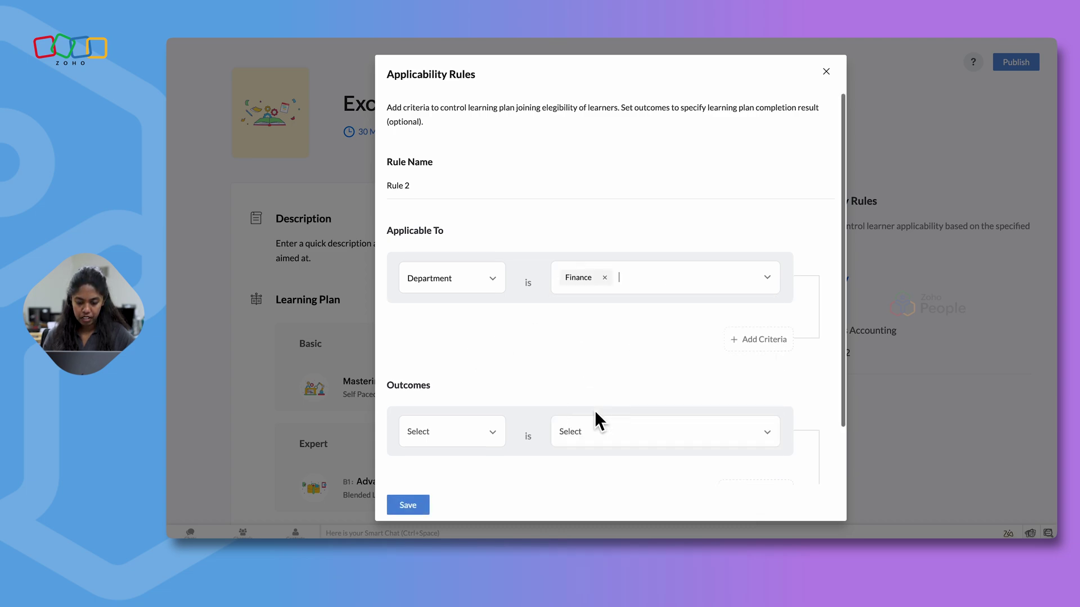
# Add a criterion requiring Experience of 1 year to Rule 2 and save the rule.
pyautogui.click(757, 345)
pyautogui.click(493, 353)
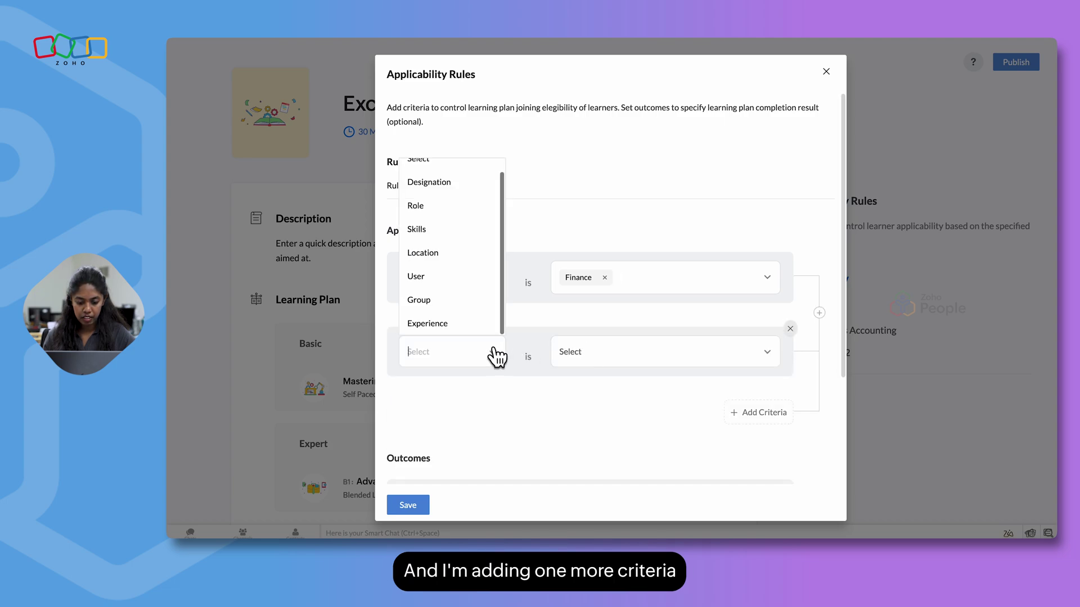
pyautogui.click(469, 325)
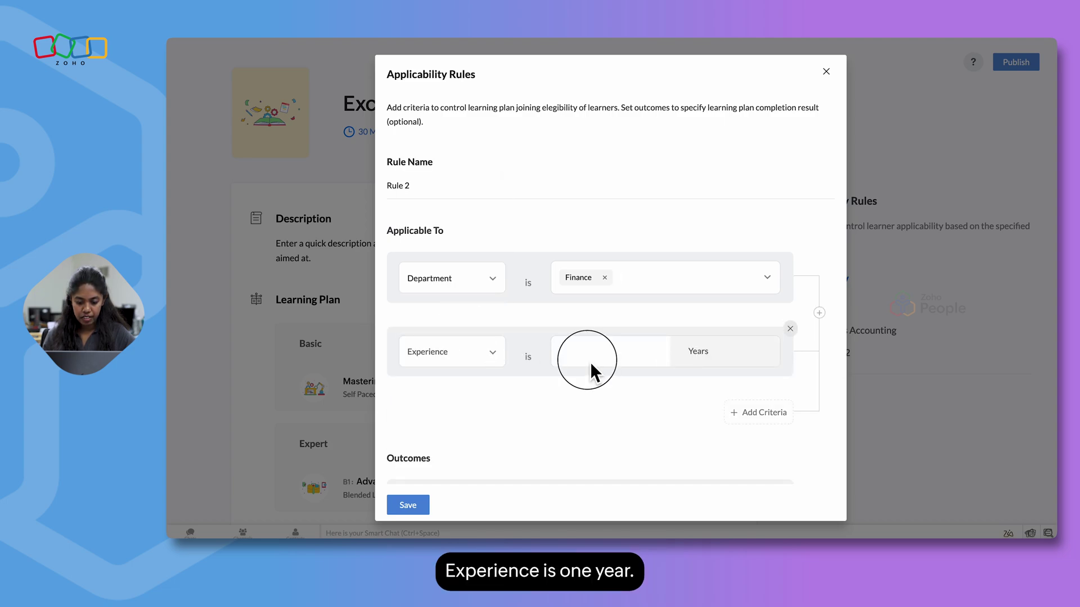
pyautogui.click(591, 365)
pyautogui.write('1')
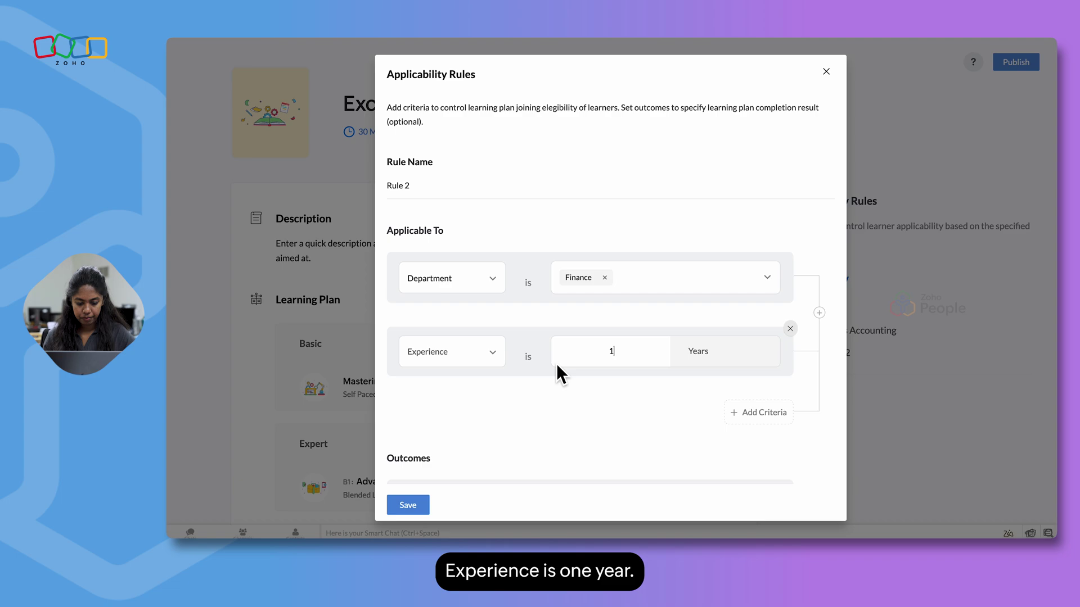
pyautogui.click(417, 509)
pyautogui.scroll(-1, 851, 323)
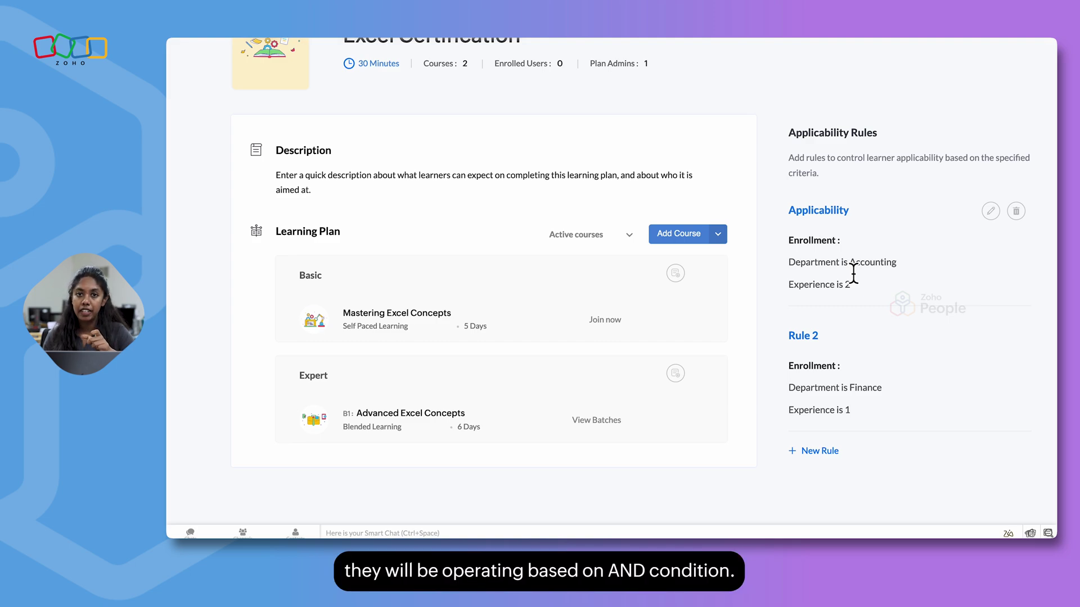
pyautogui.scroll(1, 869, 255)
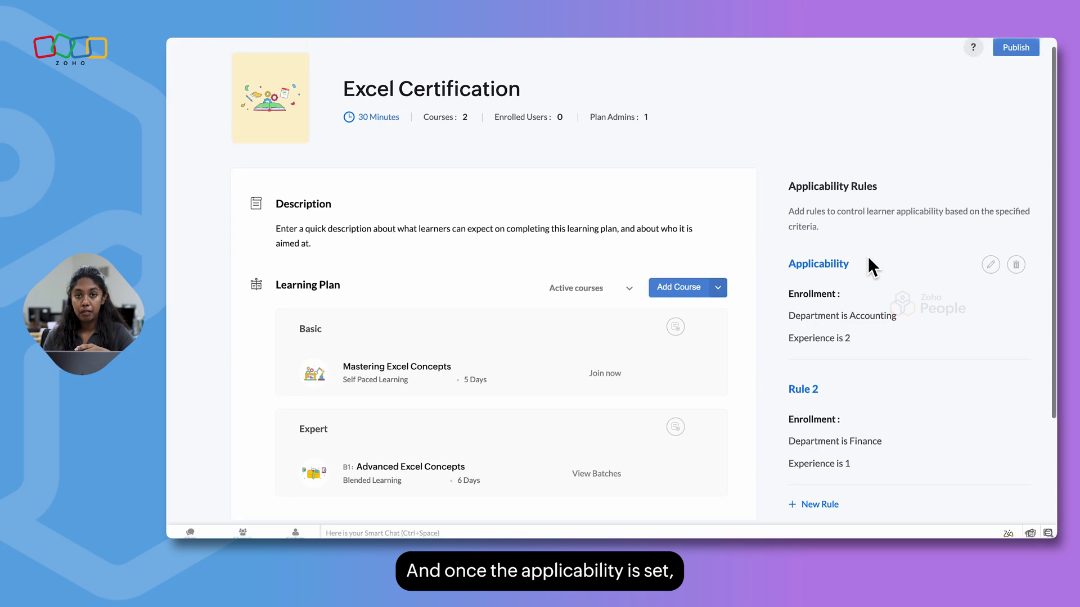
pyautogui.scroll(1, 869, 255)
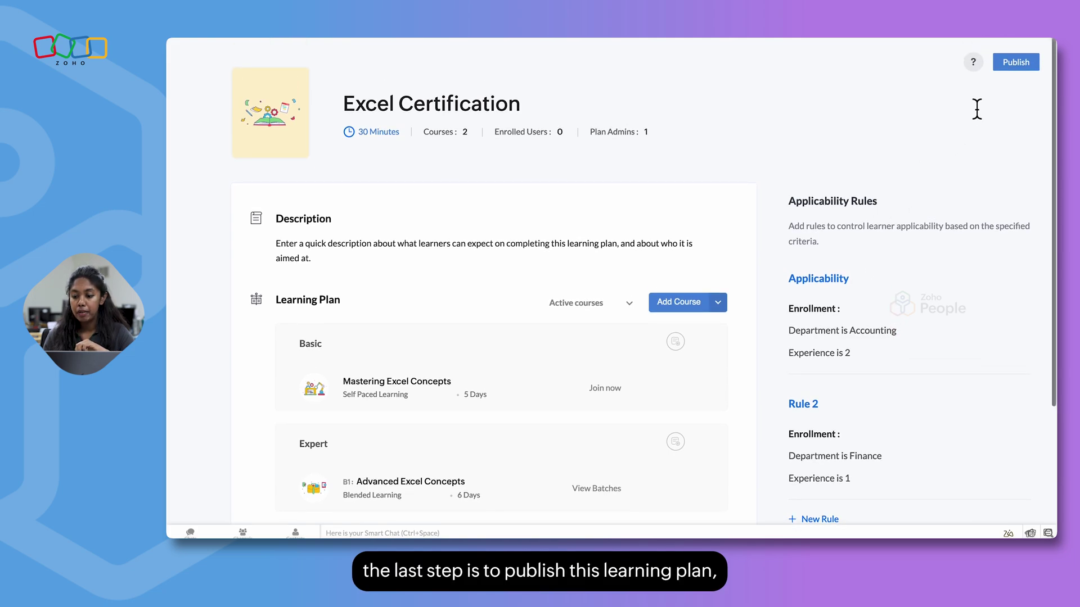